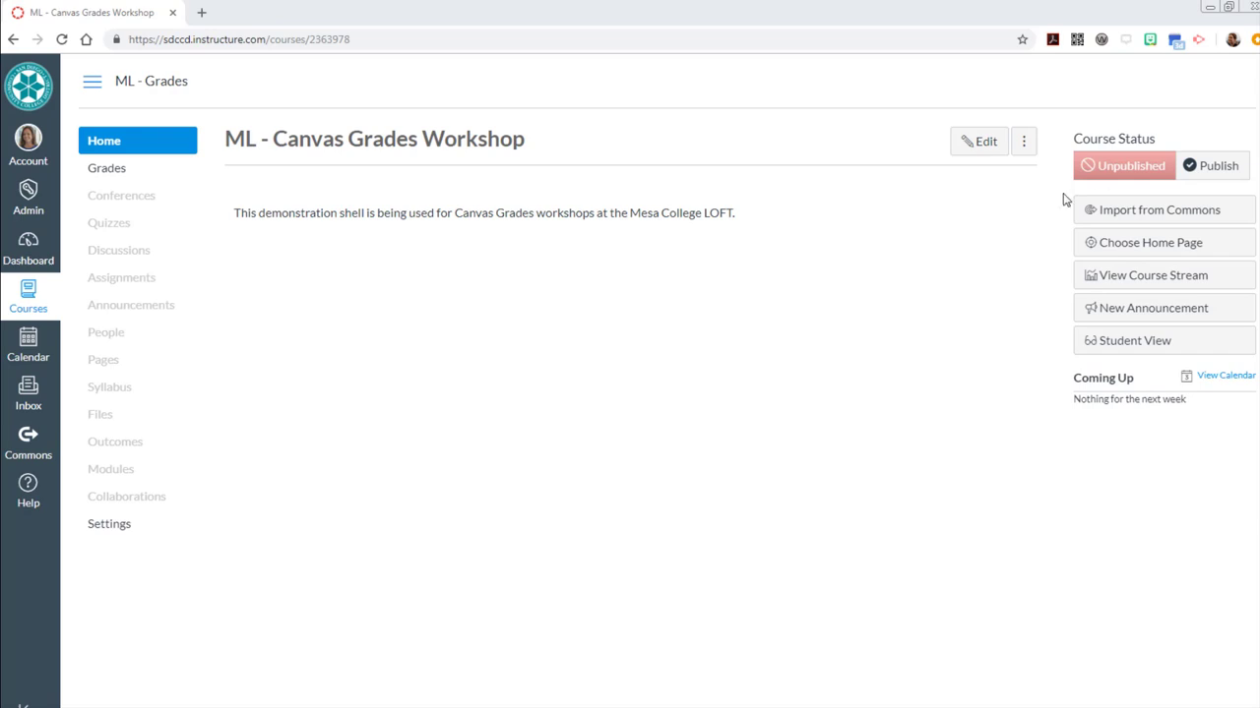
Check the course gradebook and open the course's Assignments page.
{"action": "left_click", "coordinate": [134, 177]}
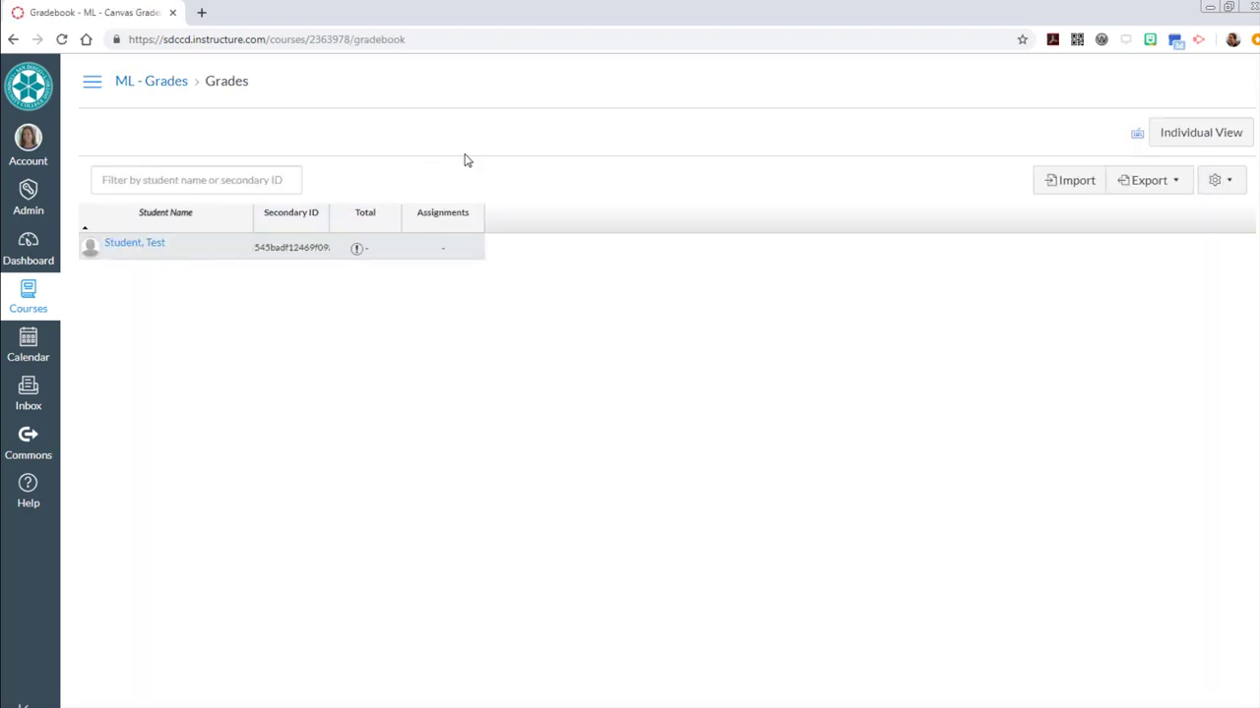
{"action": "left_click", "coordinate": [93, 87]}
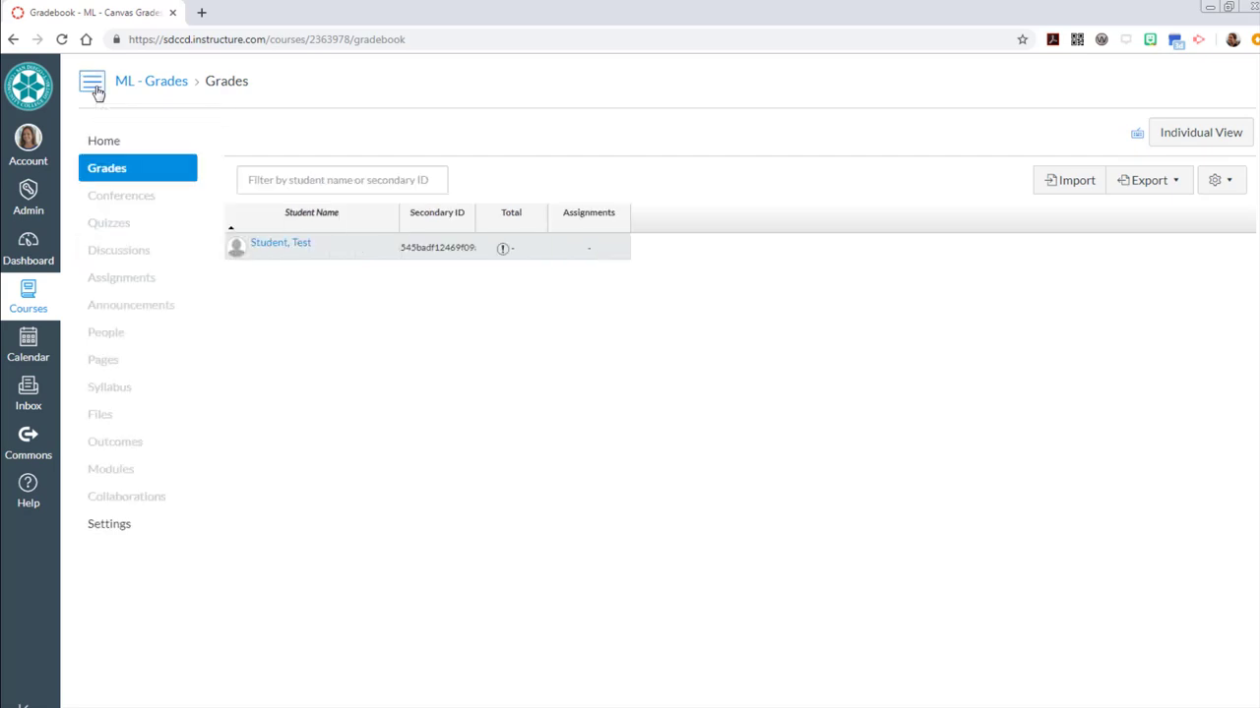
{"action": "left_click", "coordinate": [126, 280]}
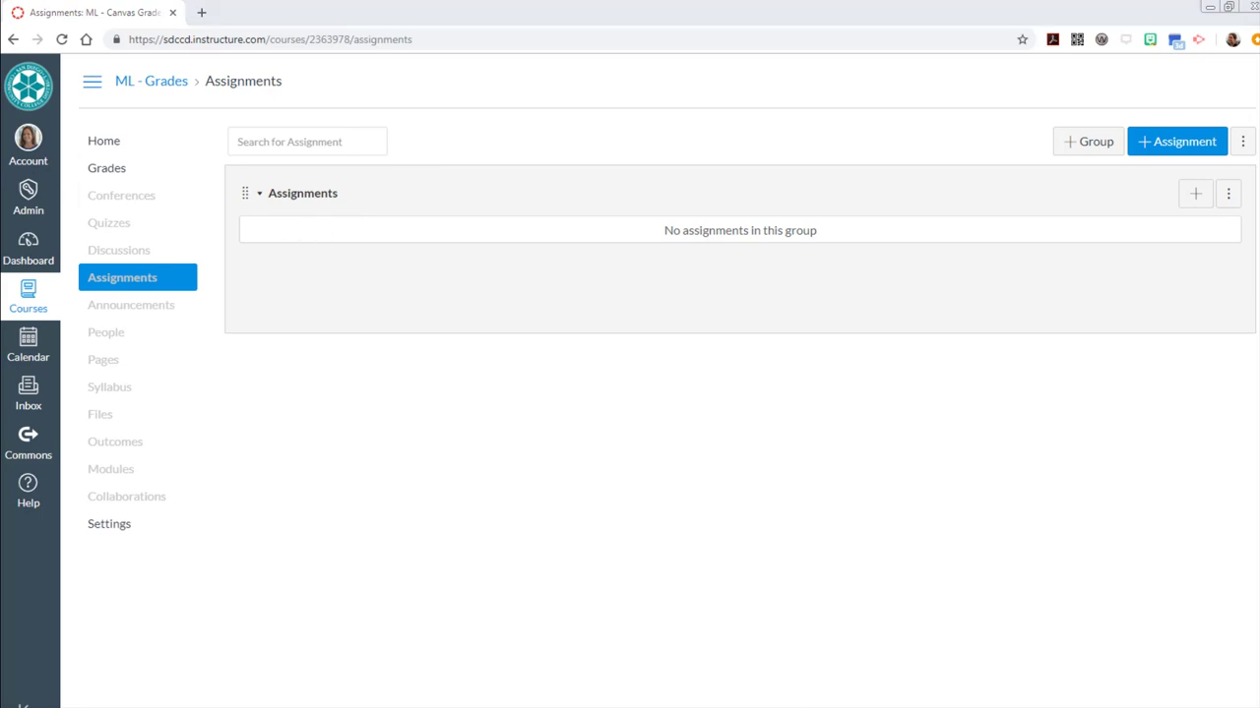
Read the quiz, discussion and project point breakdown in the quiz-breakdown.txt notes in Notepad, and return to the Assignments page.
{"action": "left_click_drag", "start_coordinate": [1259, 12], "coordinate": [794, 35]}
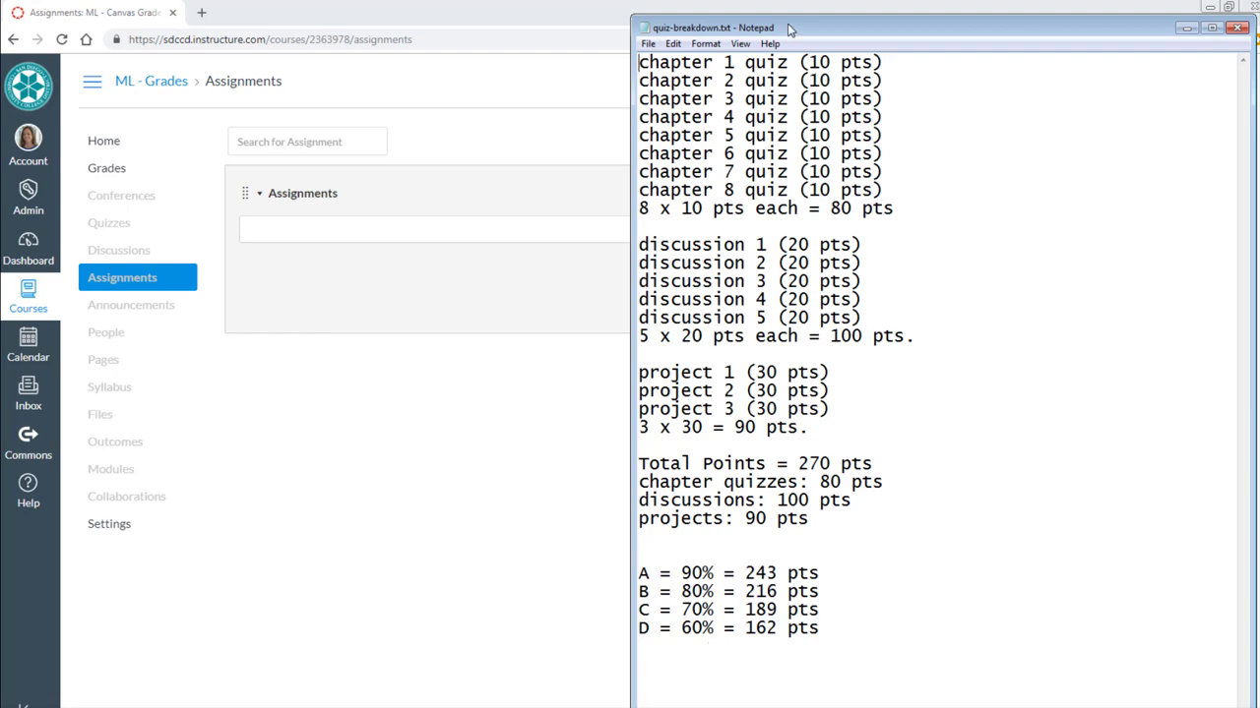
{"action": "left_click_drag", "start_coordinate": [789, 30], "coordinate": [1259, 59]}
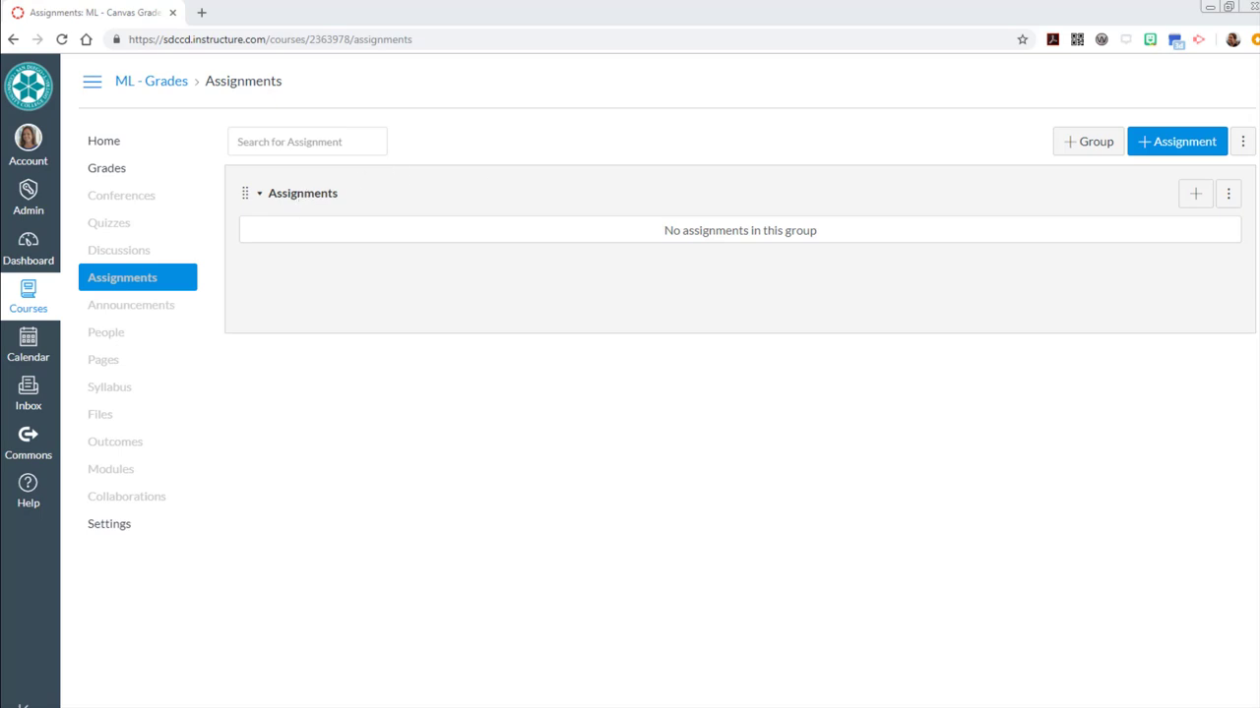
{"action": "mouse_move", "coordinate": [1259, 28]}
{"action": "left_mouse_down"}
{"action": "mouse_move", "coordinate": [1014, 28]}
{"action": "mouse_move", "coordinate": [1258, 29]}
{"action": "left_mouse_up"}
Rename the existing Assignments group to Quizzes and save it.
{"action": "left_click", "coordinate": [1229, 201]}
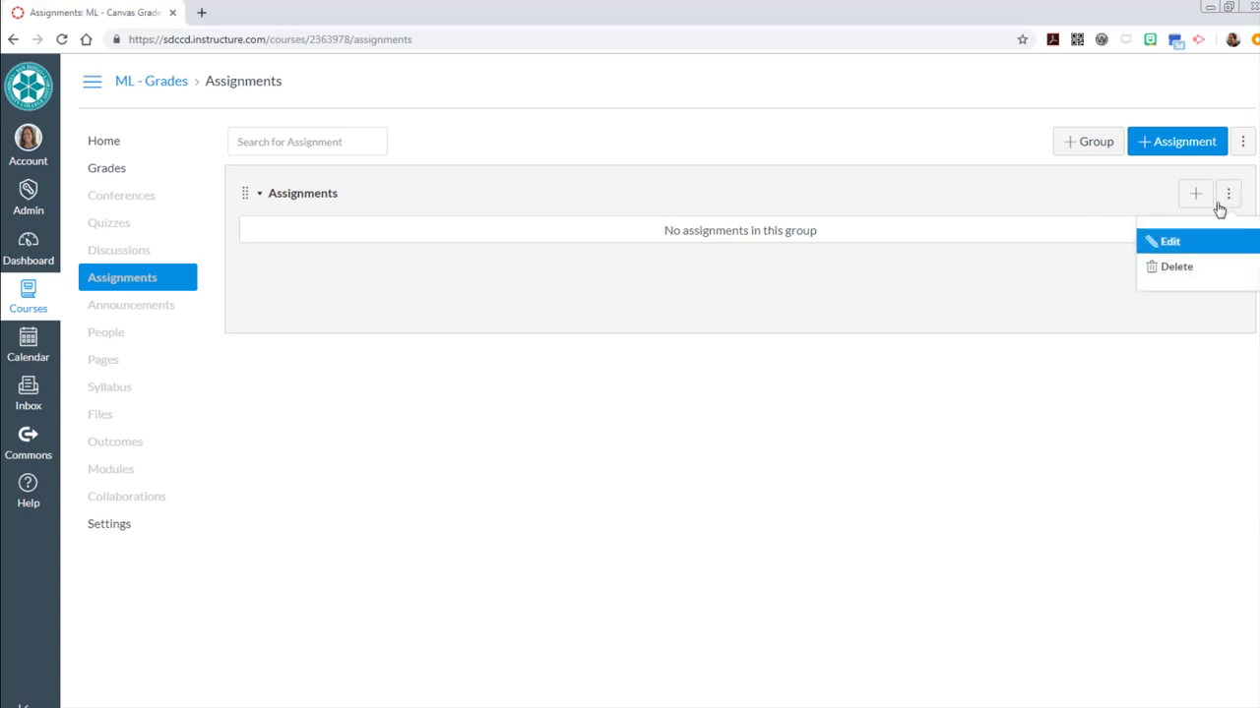
{"action": "left_click", "coordinate": [1181, 244]}
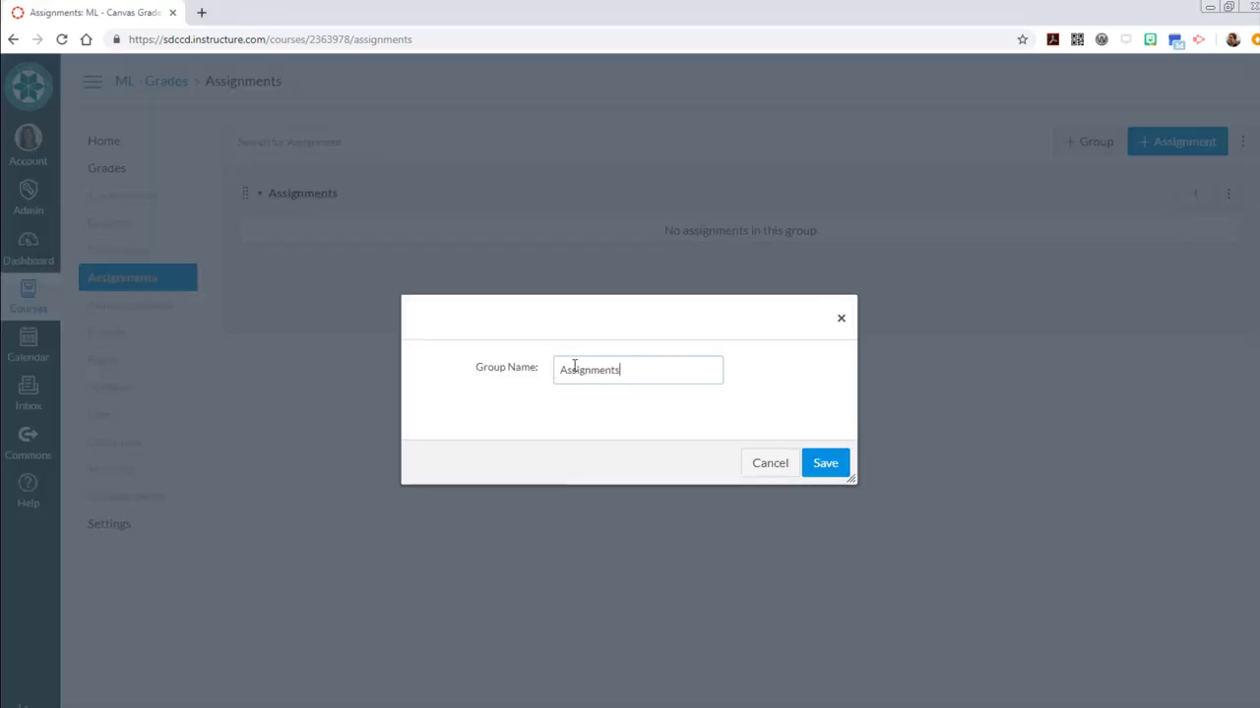
{"action": "type", "text": "QUI"}
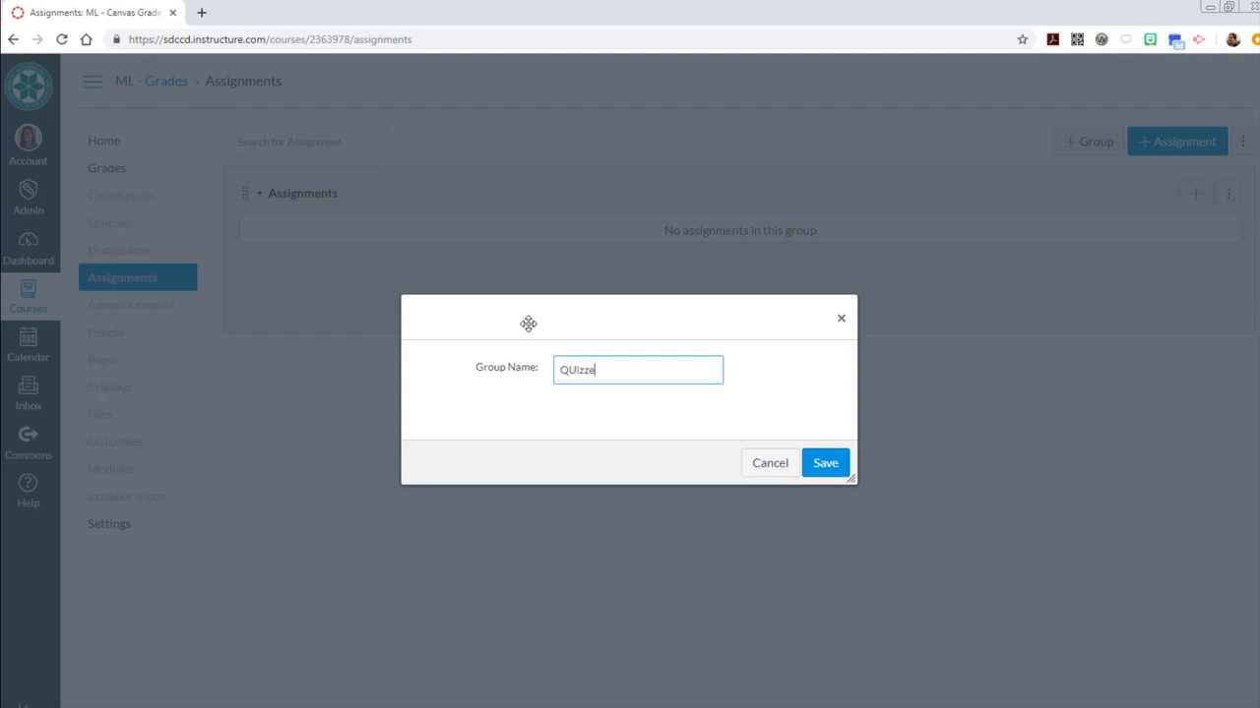
{"action": "key", "text": "BackSpace"}
{"action": "key", "text": "BackSpace"}
{"action": "key", "text": "BackSpace"}
{"action": "key", "text": "BackSpace"}
{"action": "left_click", "coordinate": [827, 463]}
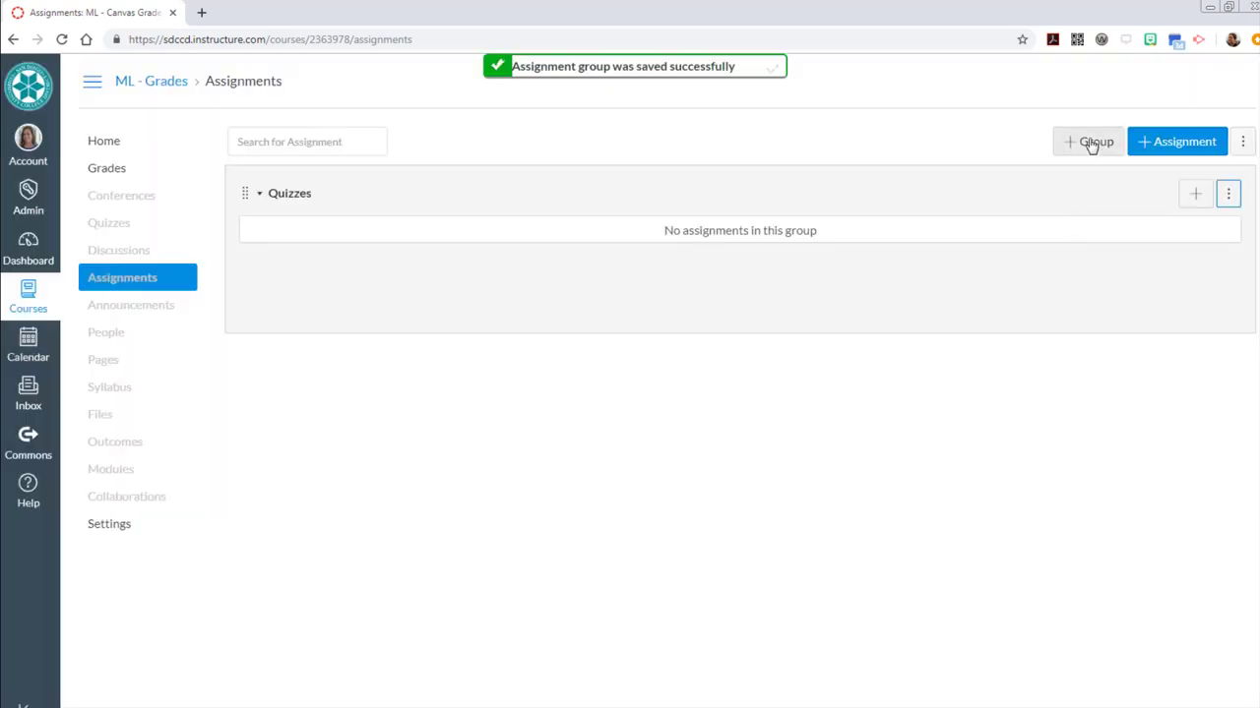
Add two assignment groups named Discussions and Projects.
{"action": "left_click", "coordinate": [1090, 143]}
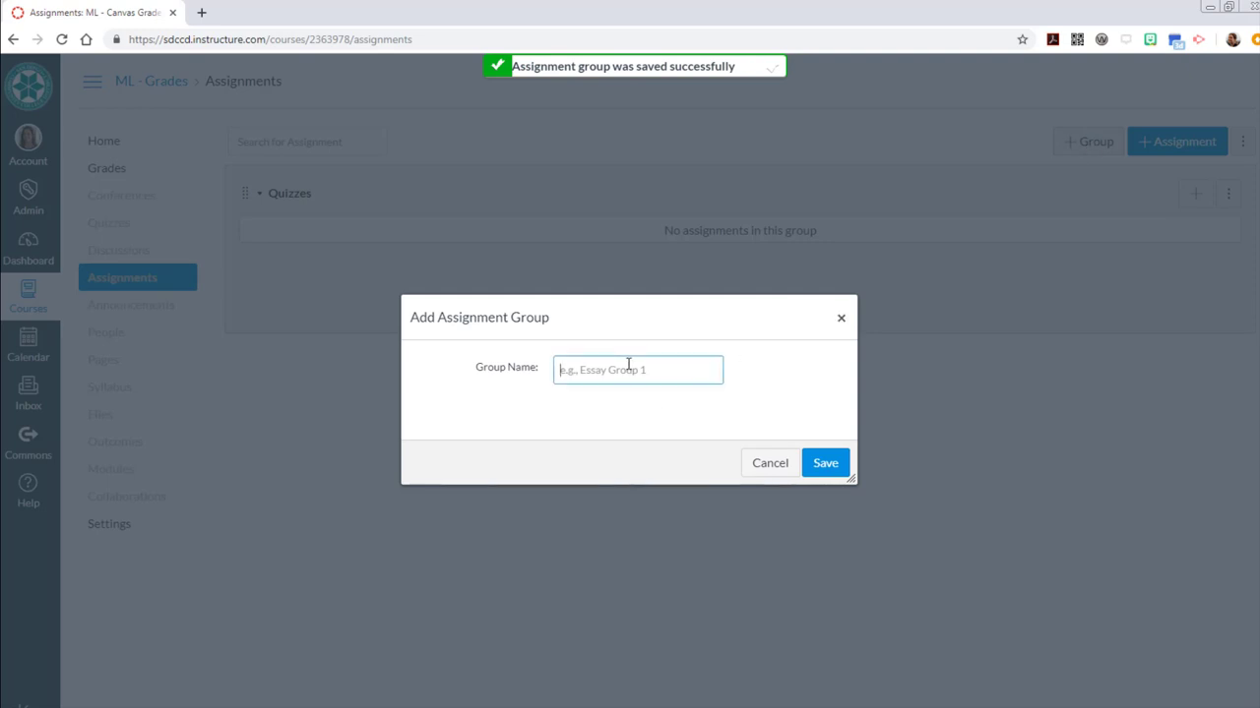
{"action": "type", "text": "Discussions"}
{"action": "left_click", "coordinate": [812, 466]}
{"action": "left_click", "coordinate": [1082, 144]}
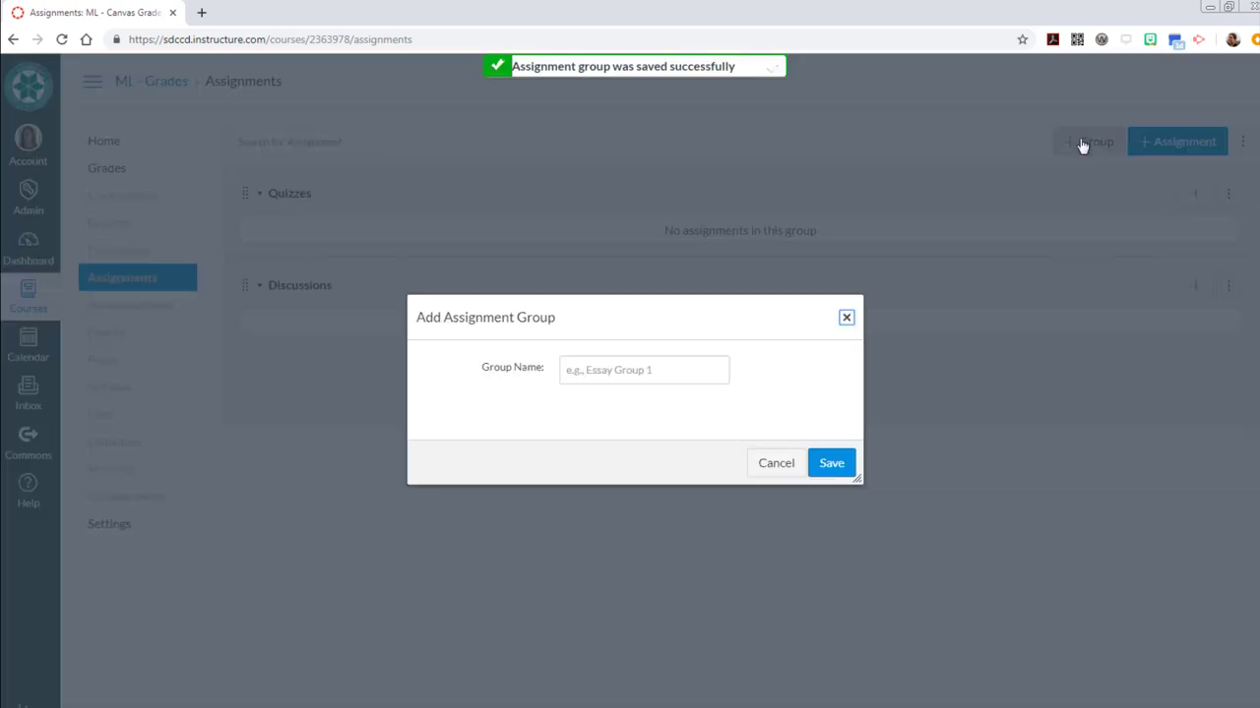
{"action": "left_click", "coordinate": [654, 371]}
{"action": "type", "text": "Projects"}
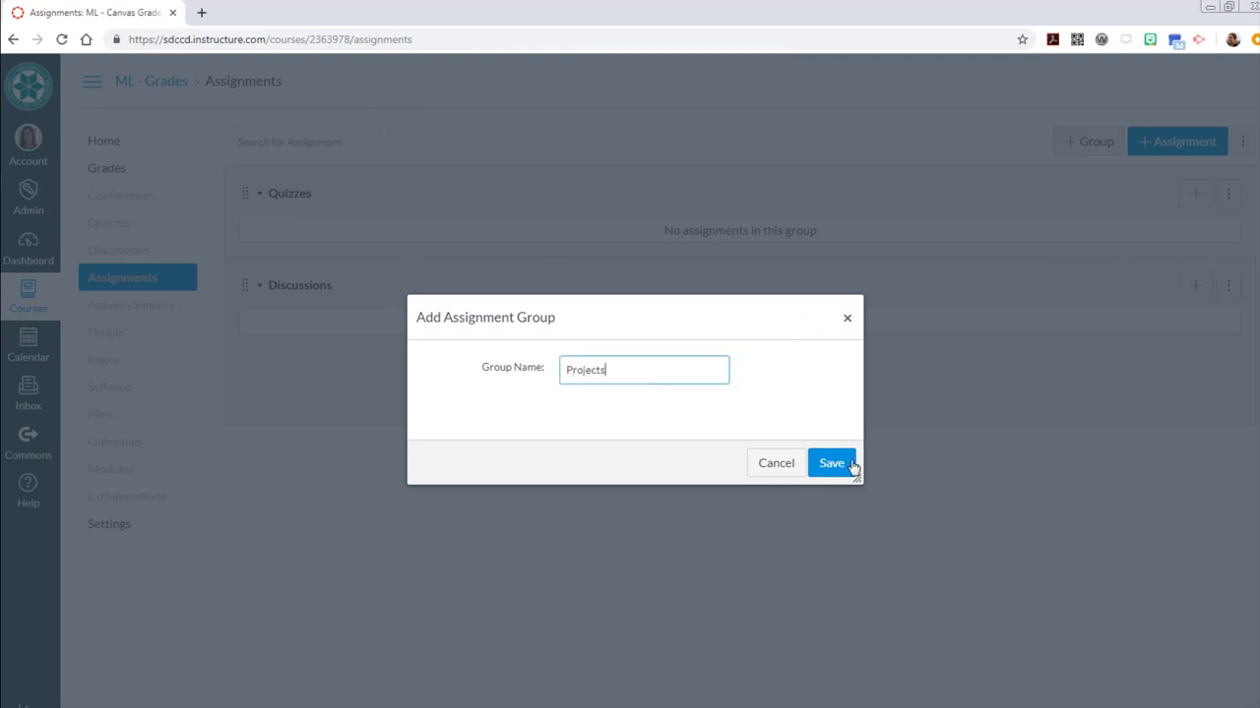
{"action": "left_click", "coordinate": [837, 466]}
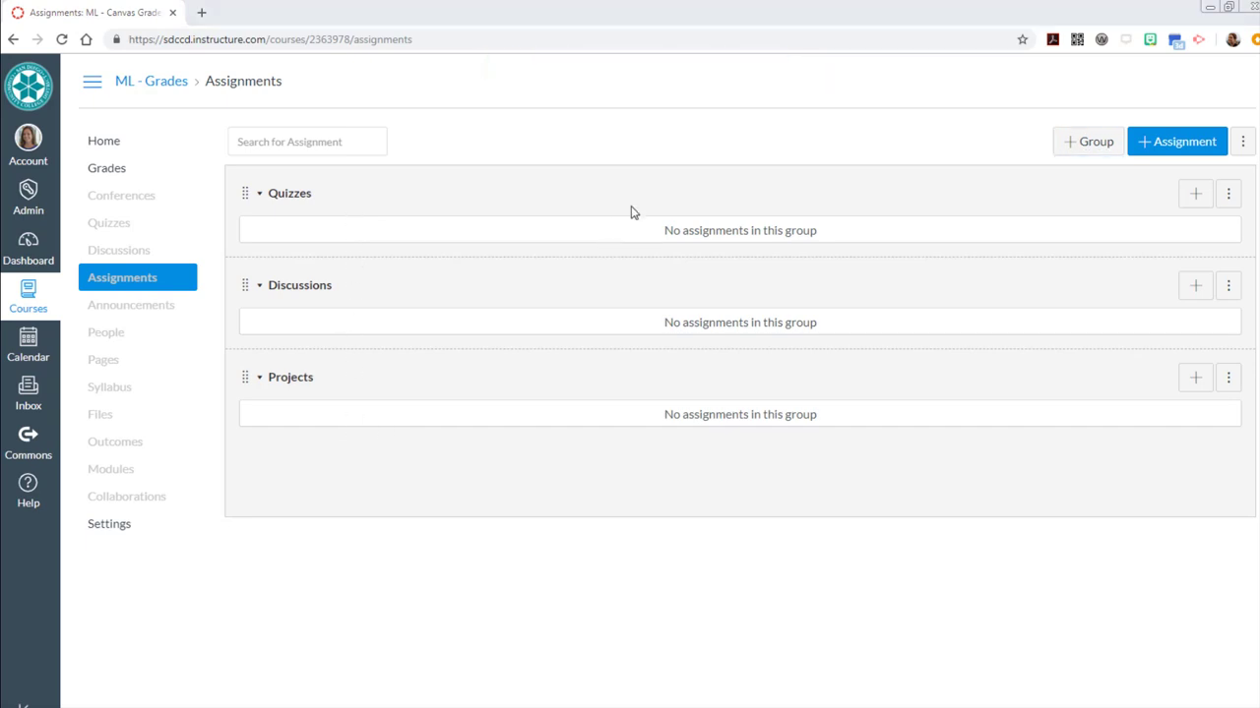
Create a new assignment named "chapter 1 quiz" worth 10 points.
{"action": "left_click", "coordinate": [1173, 147]}
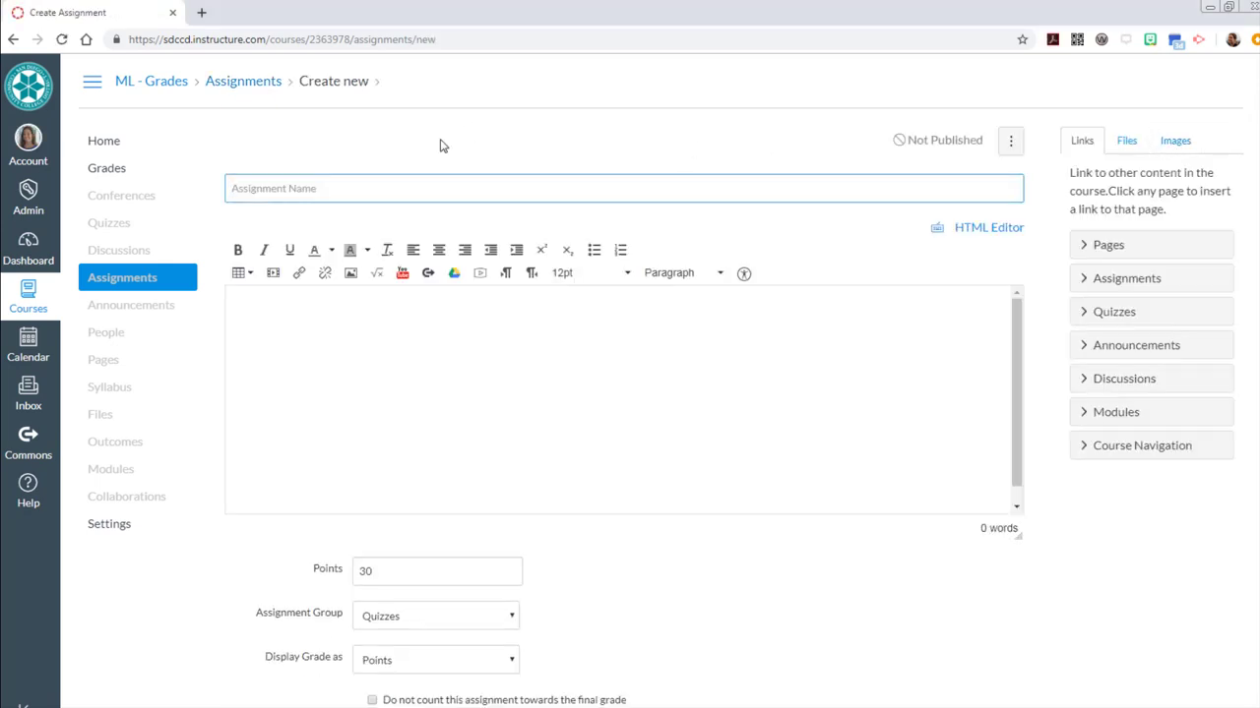
{"action": "type", "text": "chapter 1 quiz"}
{"action": "scroll", "coordinate": [733, 636], "scroll_direction": "down", "scroll_amount": 1}
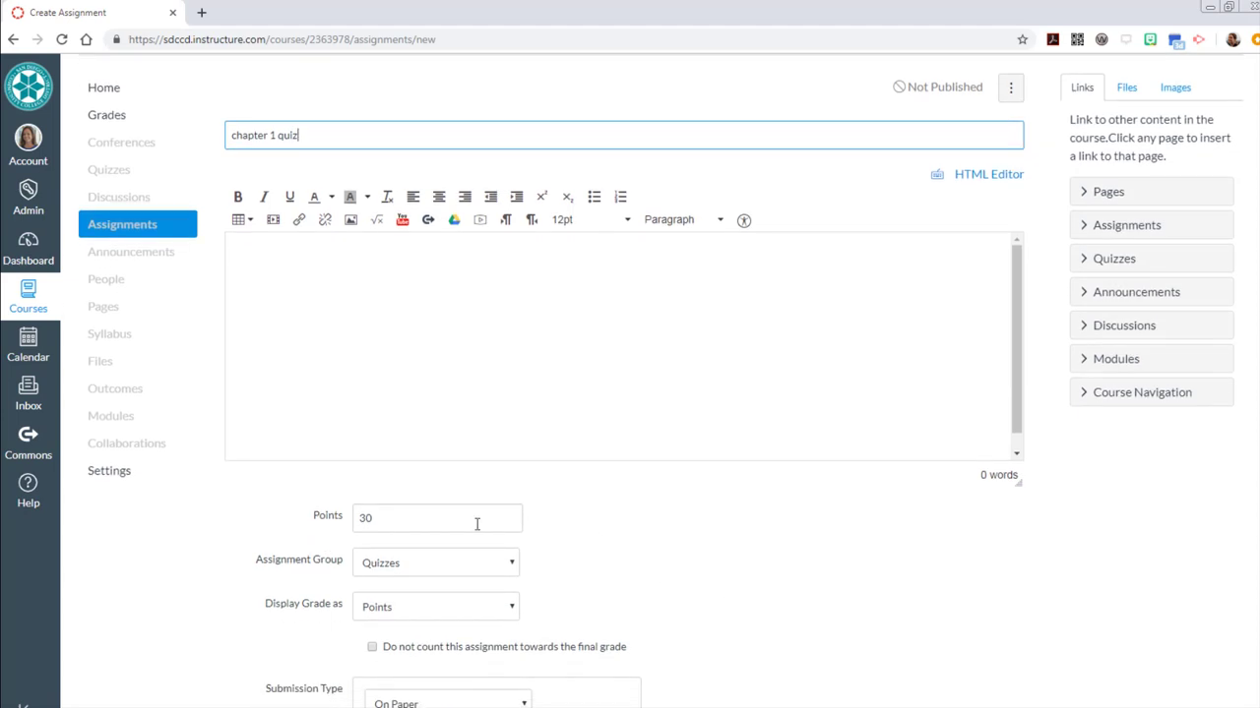
{"action": "double_click", "coordinate": [365, 517]}
{"action": "type", "text": "10"}
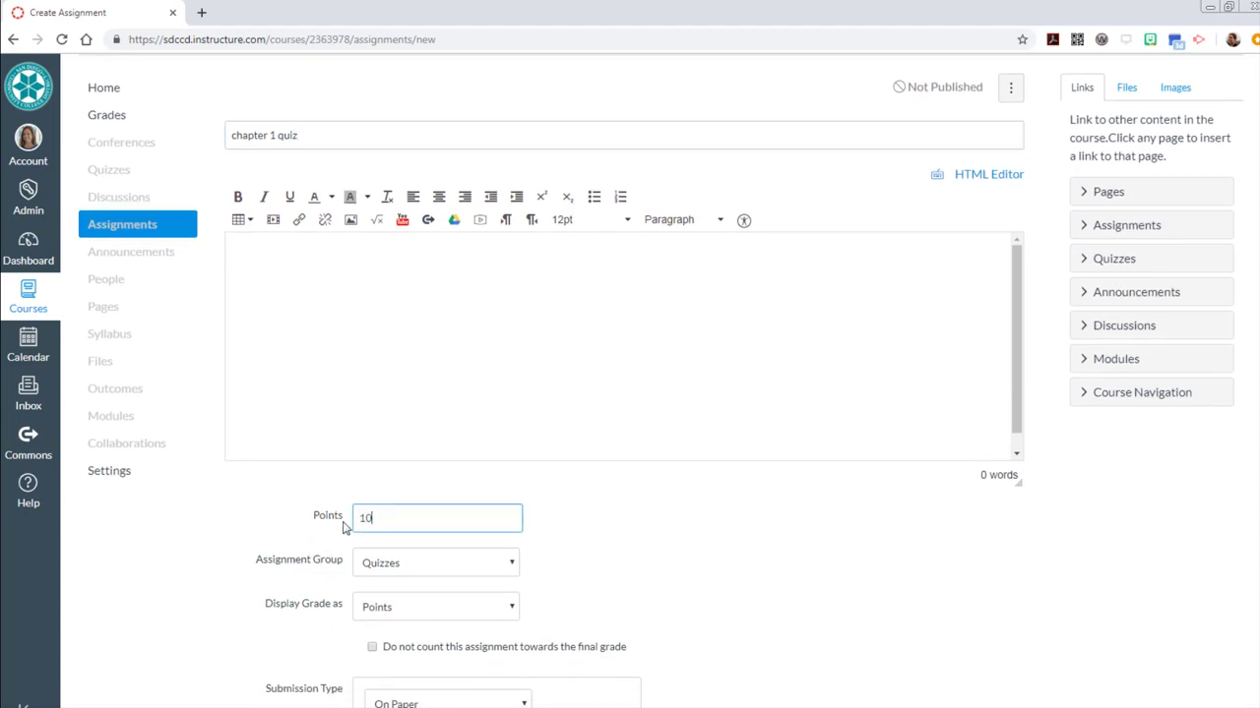
Use On Paper as the chapter 1 quiz's submission type, and save and publish the assignment.
{"action": "scroll", "coordinate": [734, 597], "scroll_direction": "down", "scroll_amount": 4}
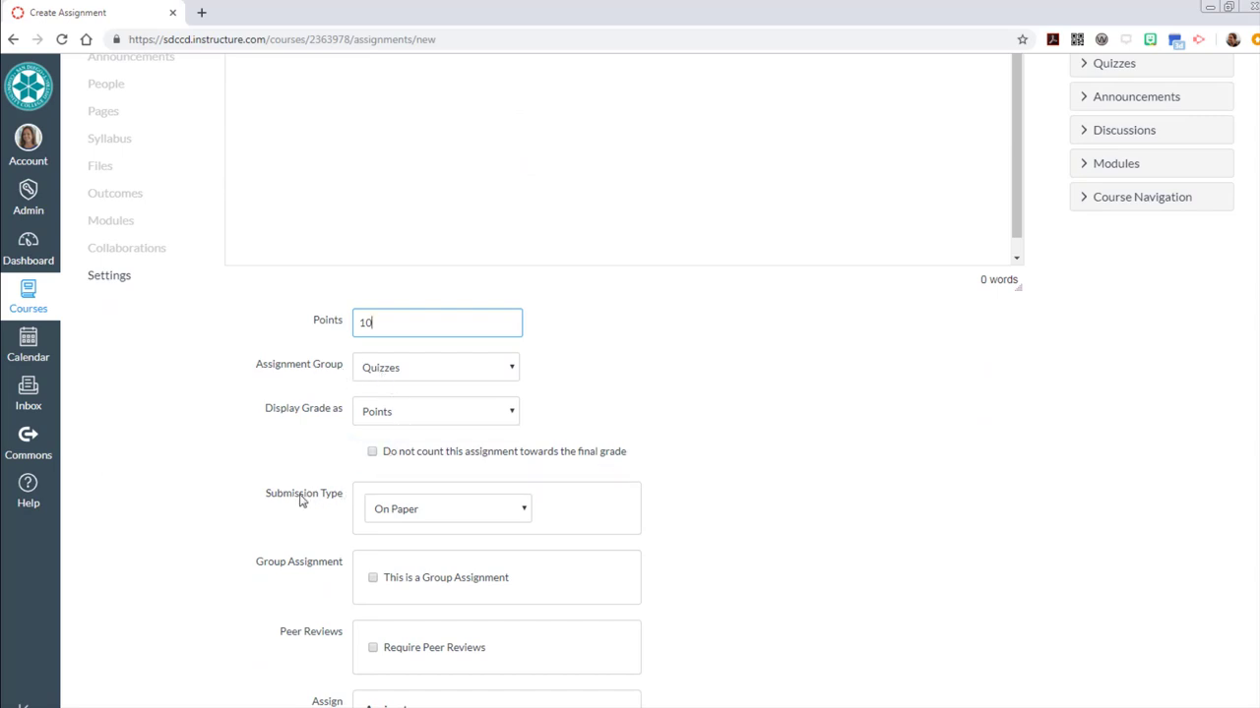
{"action": "left_click", "coordinate": [410, 519]}
{"action": "left_click", "coordinate": [411, 558]}
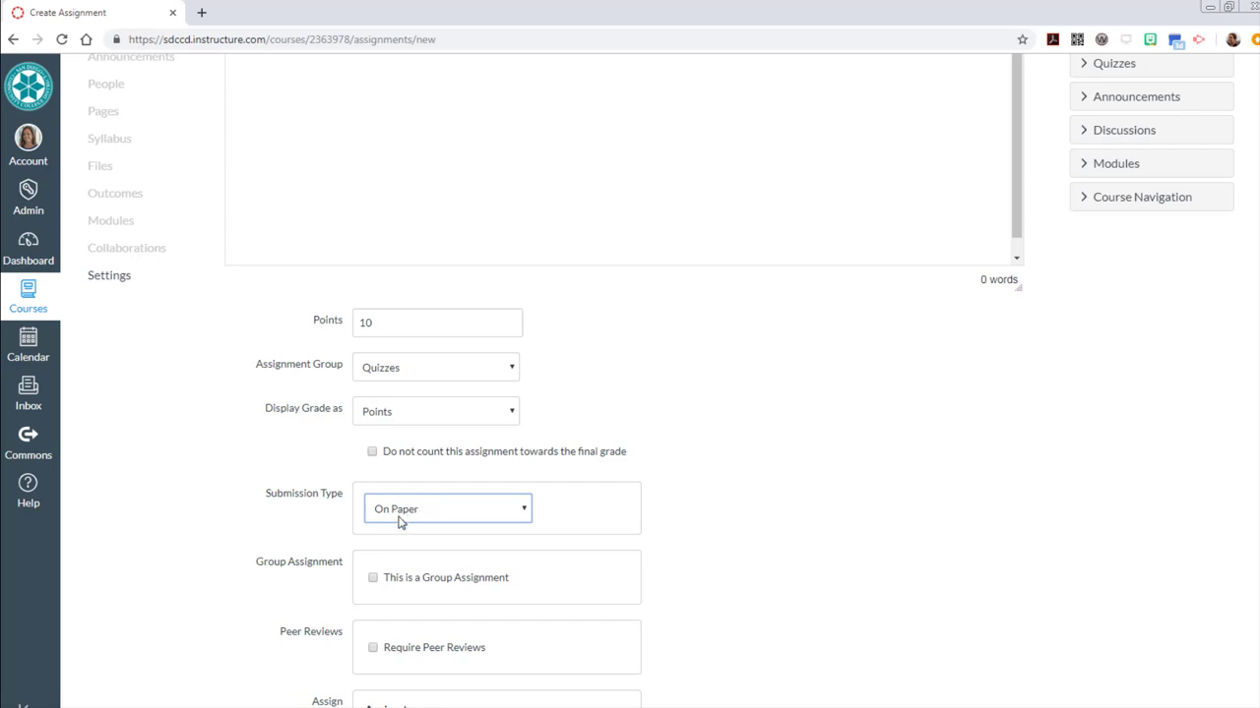
{"action": "scroll", "coordinate": [821, 622], "scroll_direction": "down", "scroll_amount": 4}
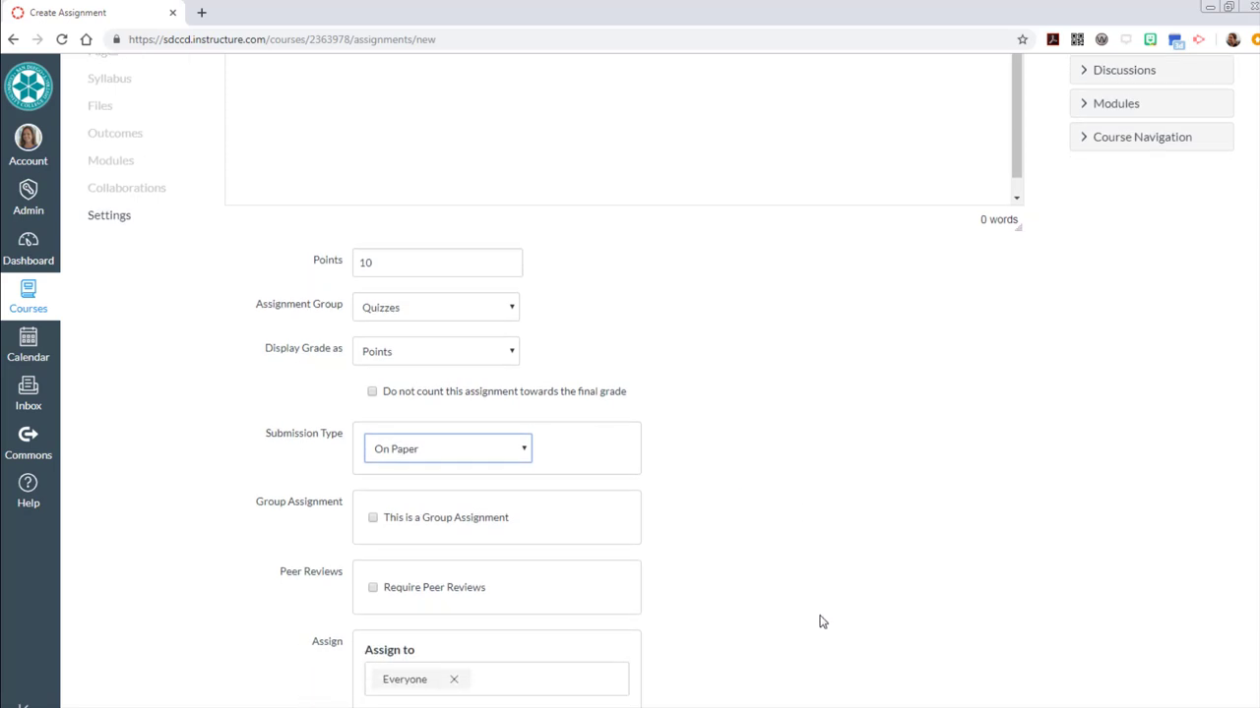
{"action": "left_click", "coordinate": [943, 666]}
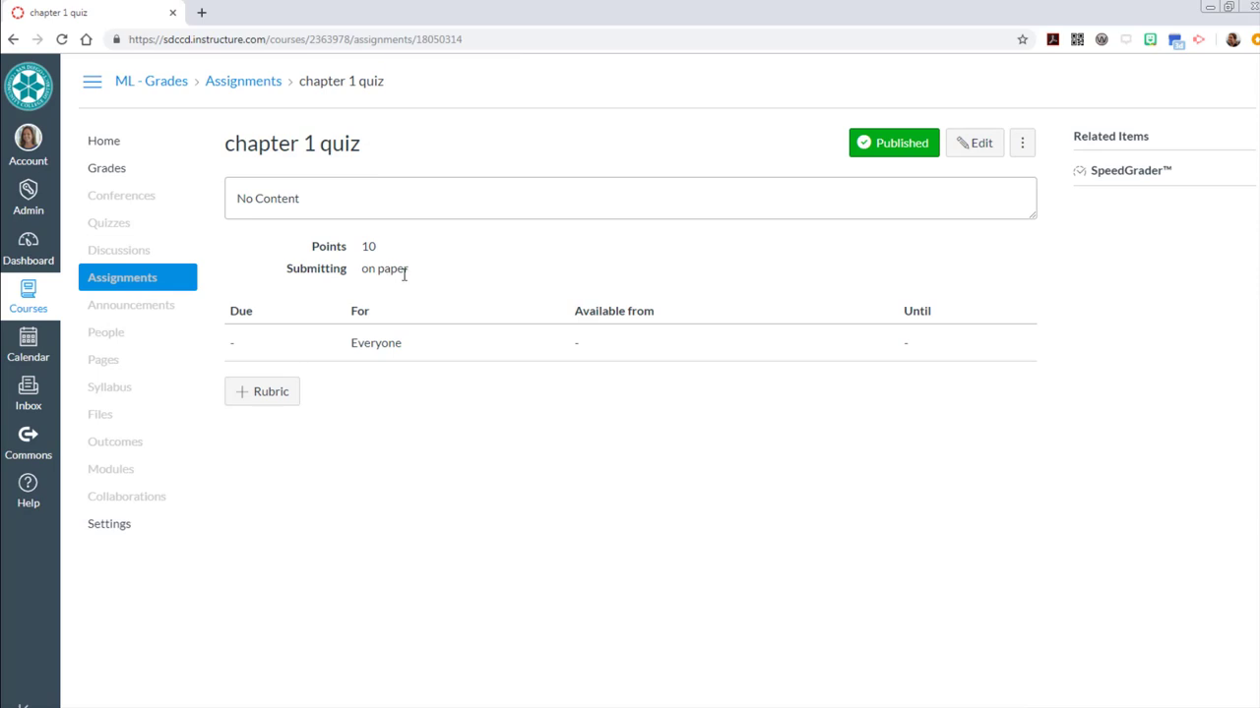
Create and publish another assignment named "chapter 2 quiz", keeping 10 points, the Quizzes group and On Paper submission.
{"action": "left_click", "coordinate": [161, 281]}
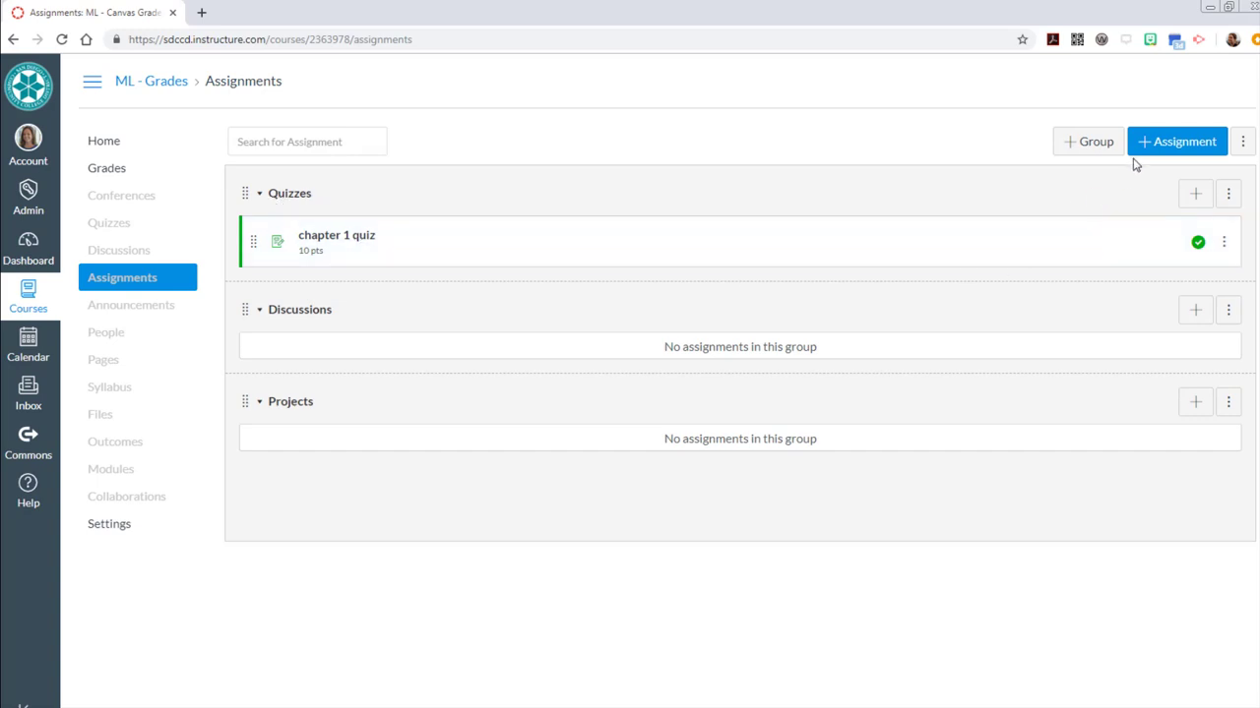
{"action": "left_click", "coordinate": [1166, 144]}
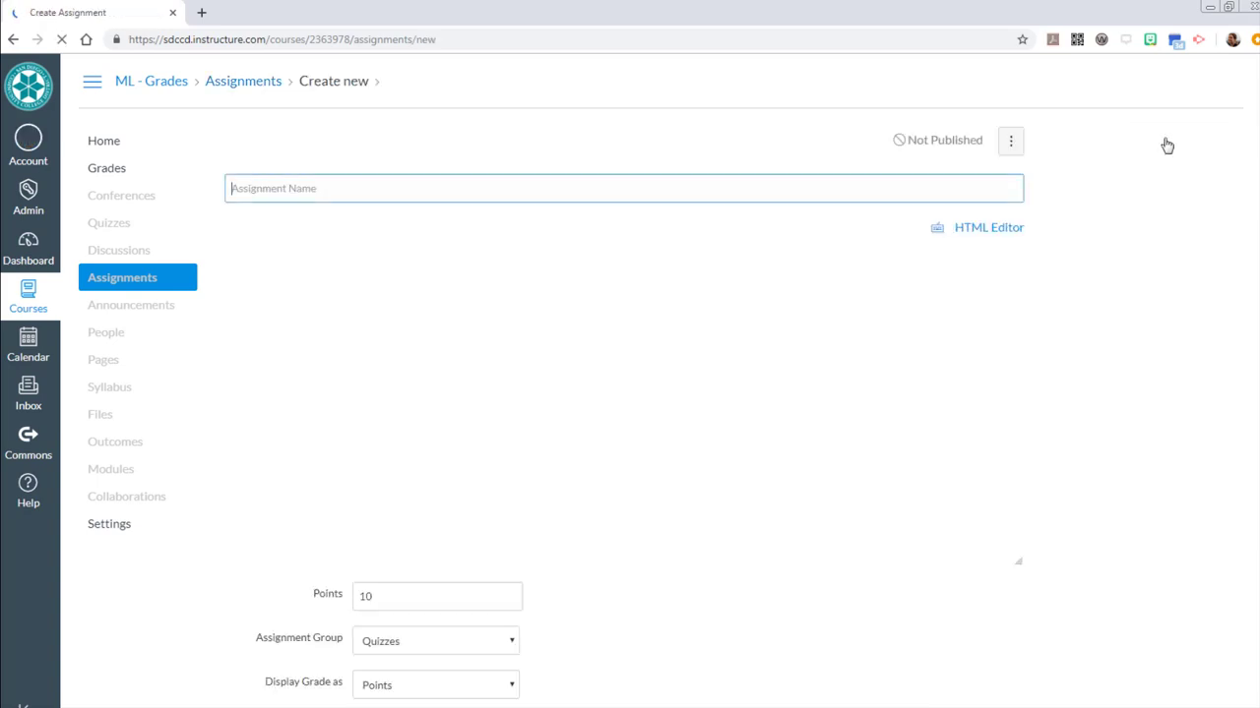
{"action": "type", "text": "chapter 1 quiz"}
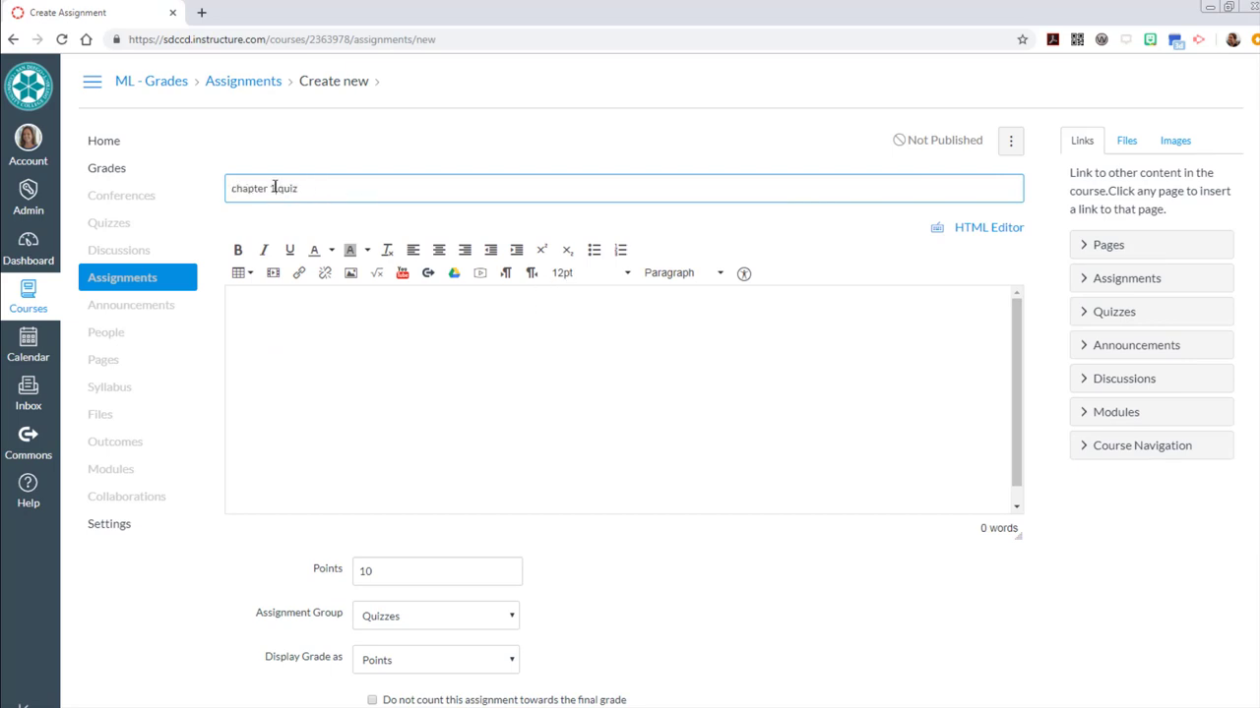
{"action": "left_click", "coordinate": [283, 186]}
{"action": "key", "text": "BackSpace"}
{"action": "type", "text": "2"}
{"action": "scroll", "coordinate": [591, 601], "scroll_direction": "down", "scroll_amount": 1}
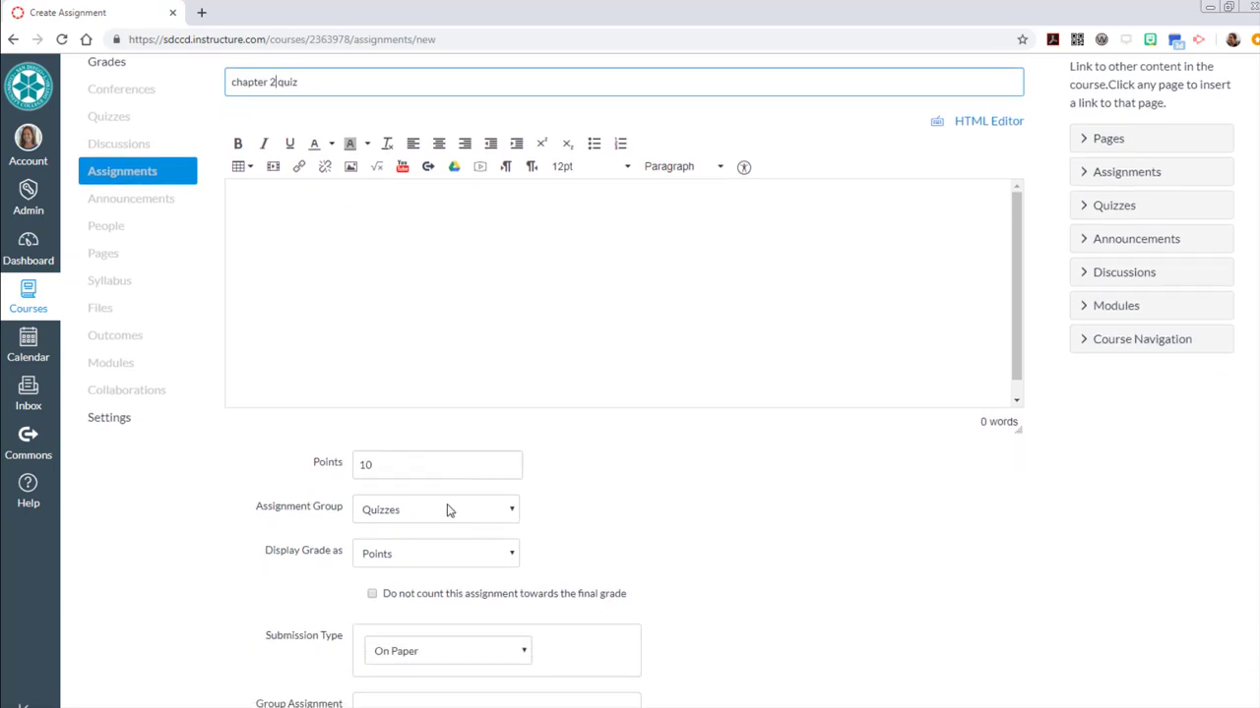
{"action": "scroll", "coordinate": [443, 516], "scroll_direction": "down", "scroll_amount": 1}
{"action": "scroll", "coordinate": [961, 640], "scroll_direction": "down", "scroll_amount": 3}
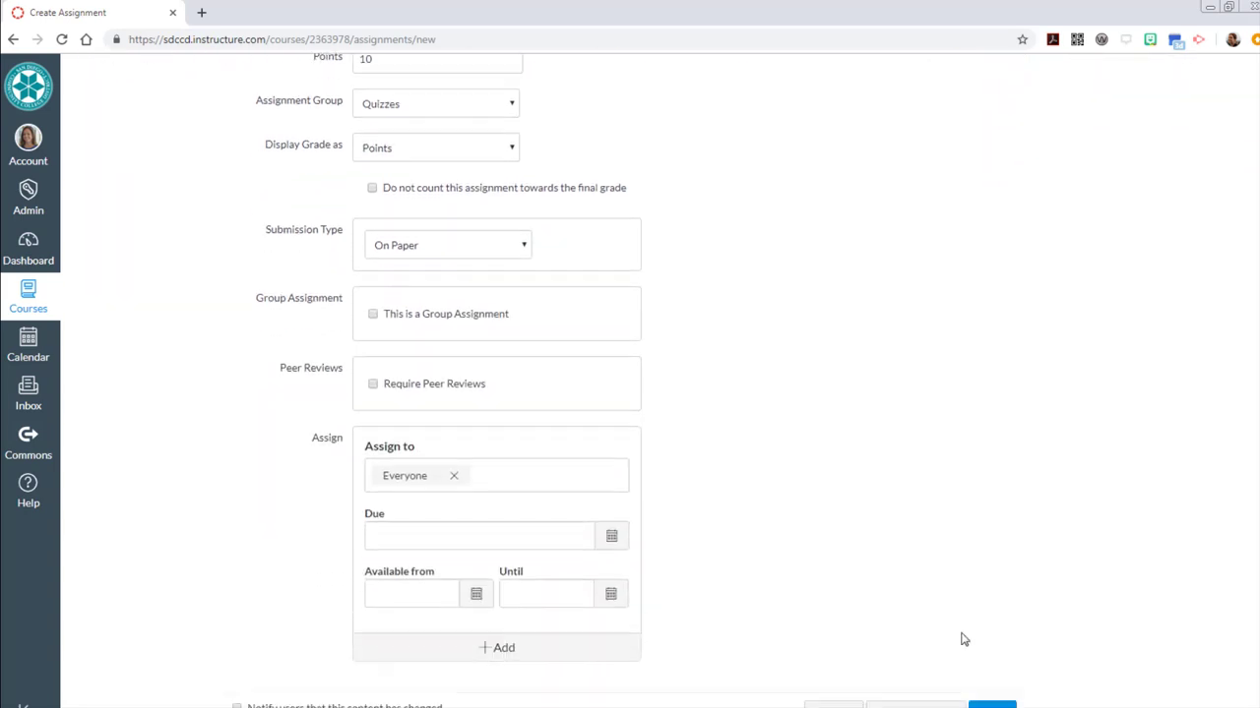
{"action": "left_click", "coordinate": [926, 660]}
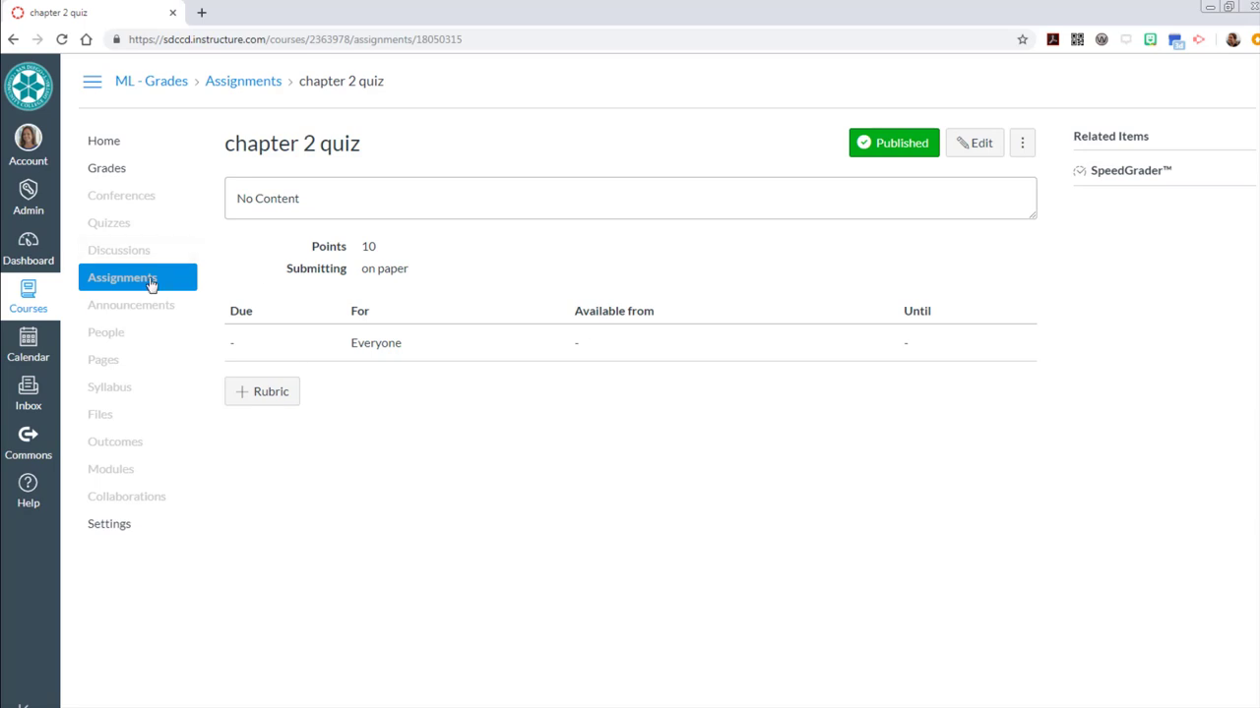
Review the chapter quizzes in the assignments list and check their columns in the gradebook.
{"action": "left_click", "coordinate": [149, 281]}
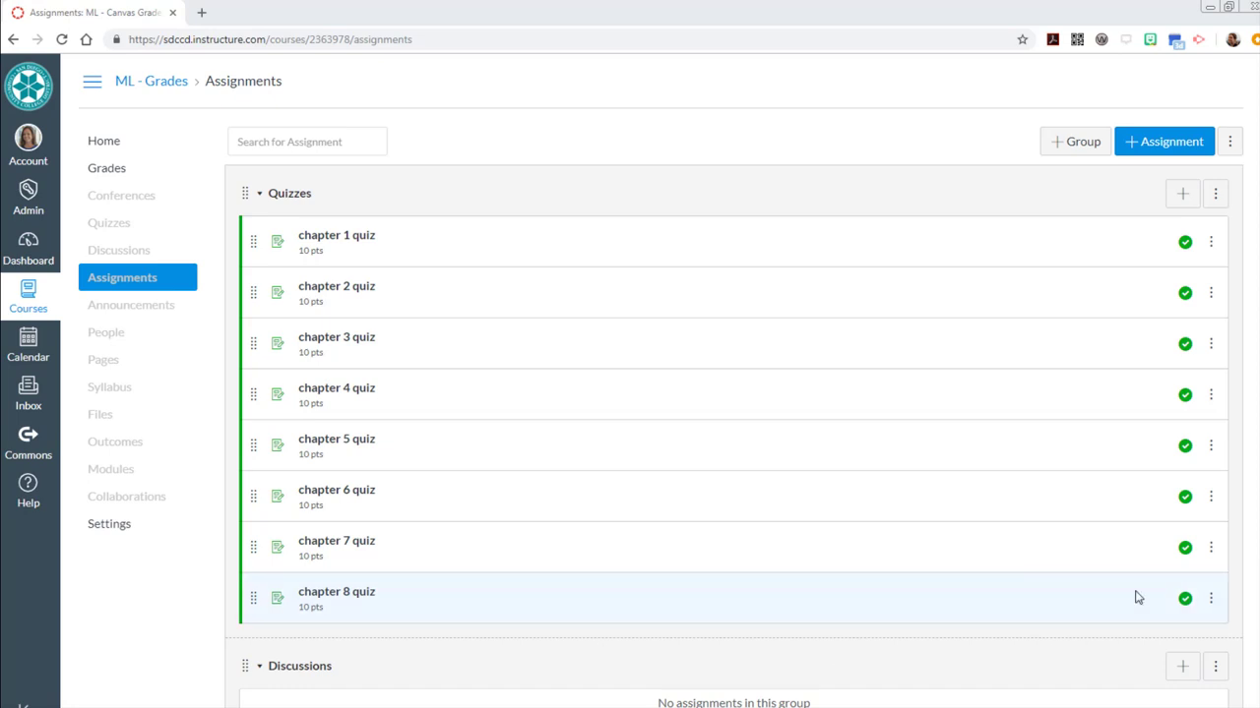
{"action": "scroll", "coordinate": [1242, 562], "scroll_direction": "down", "scroll_amount": 3}
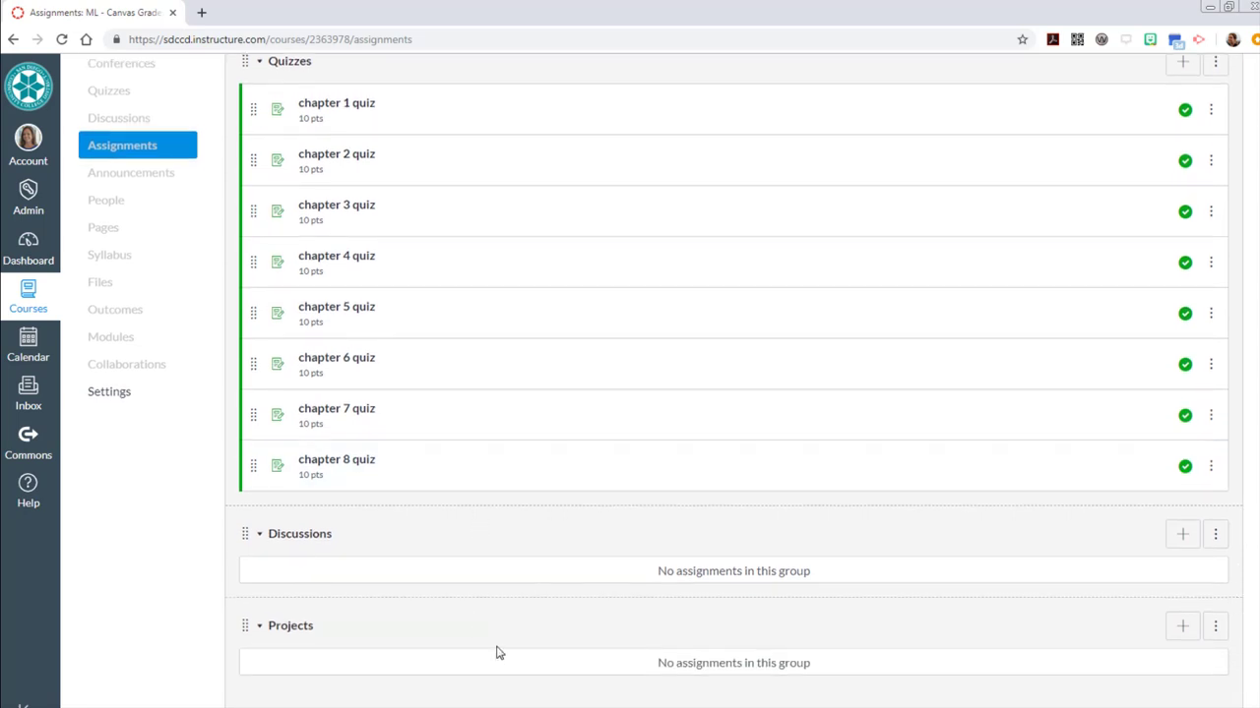
{"action": "scroll", "coordinate": [512, 639], "scroll_direction": "up", "scroll_amount": 3}
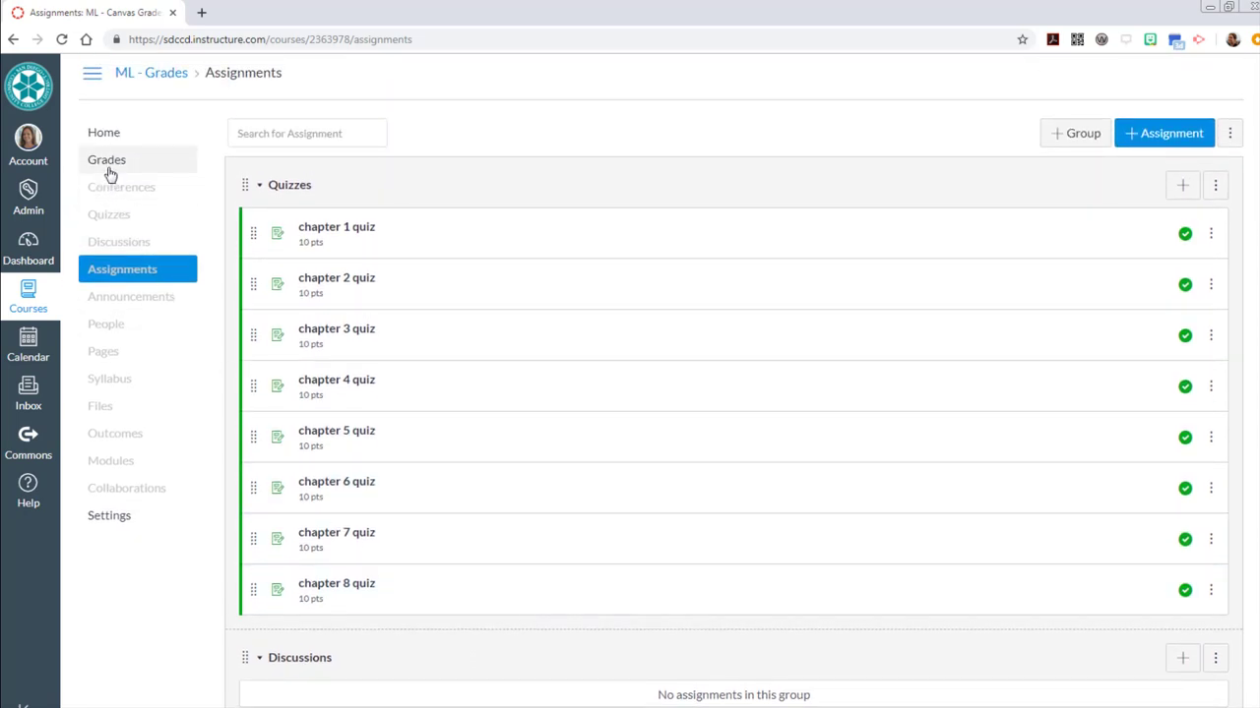
{"action": "left_click", "coordinate": [109, 170]}
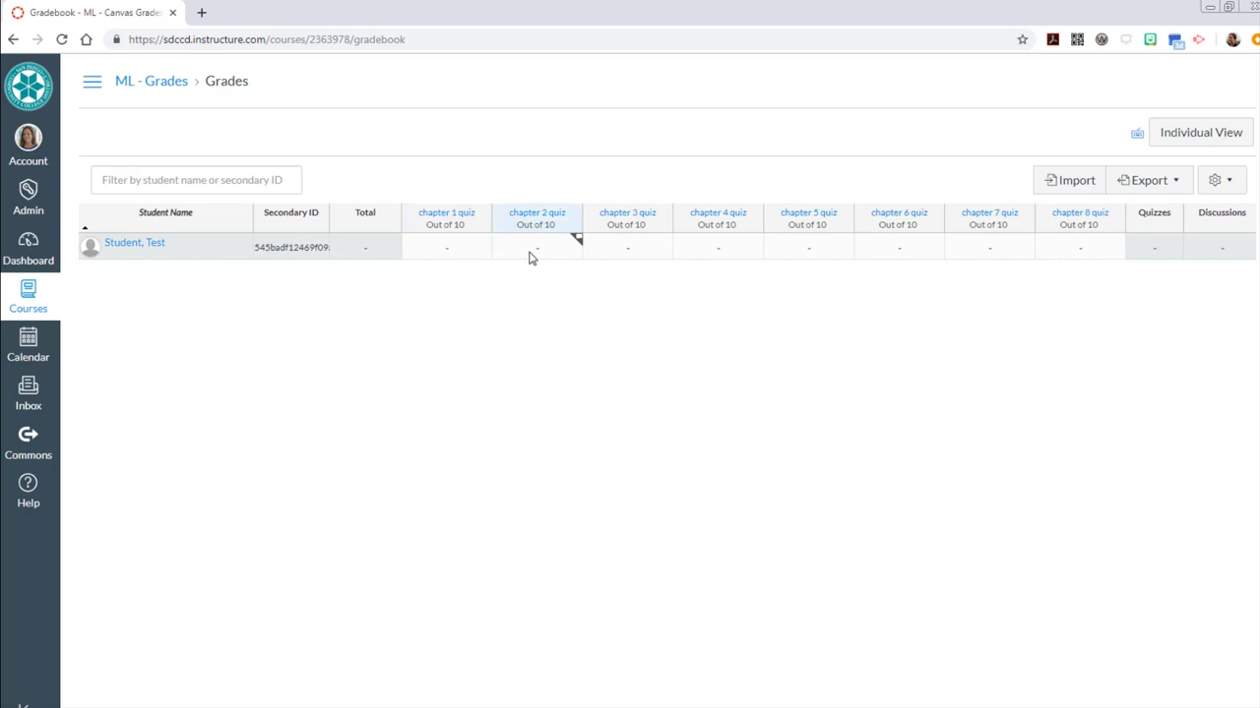
Return to the course's assignments list and start a new assignment named "discussion 1".
{"action": "left_click", "coordinate": [91, 85]}
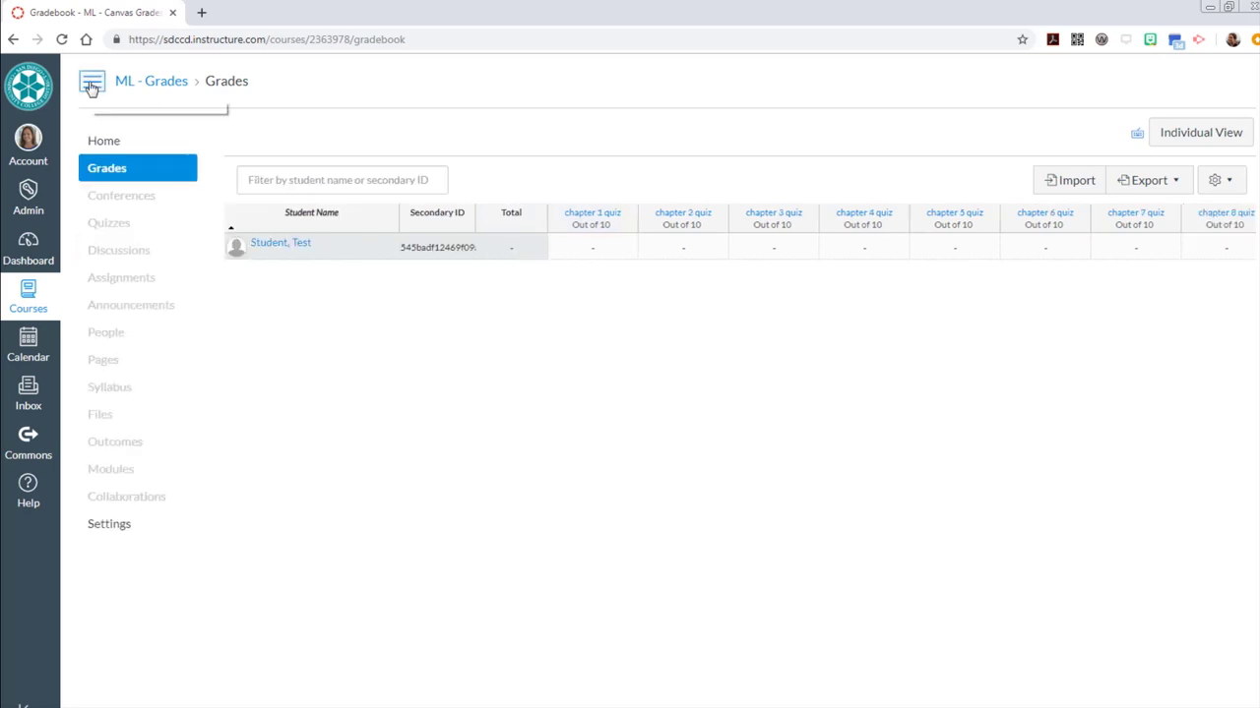
{"action": "left_click", "coordinate": [129, 285]}
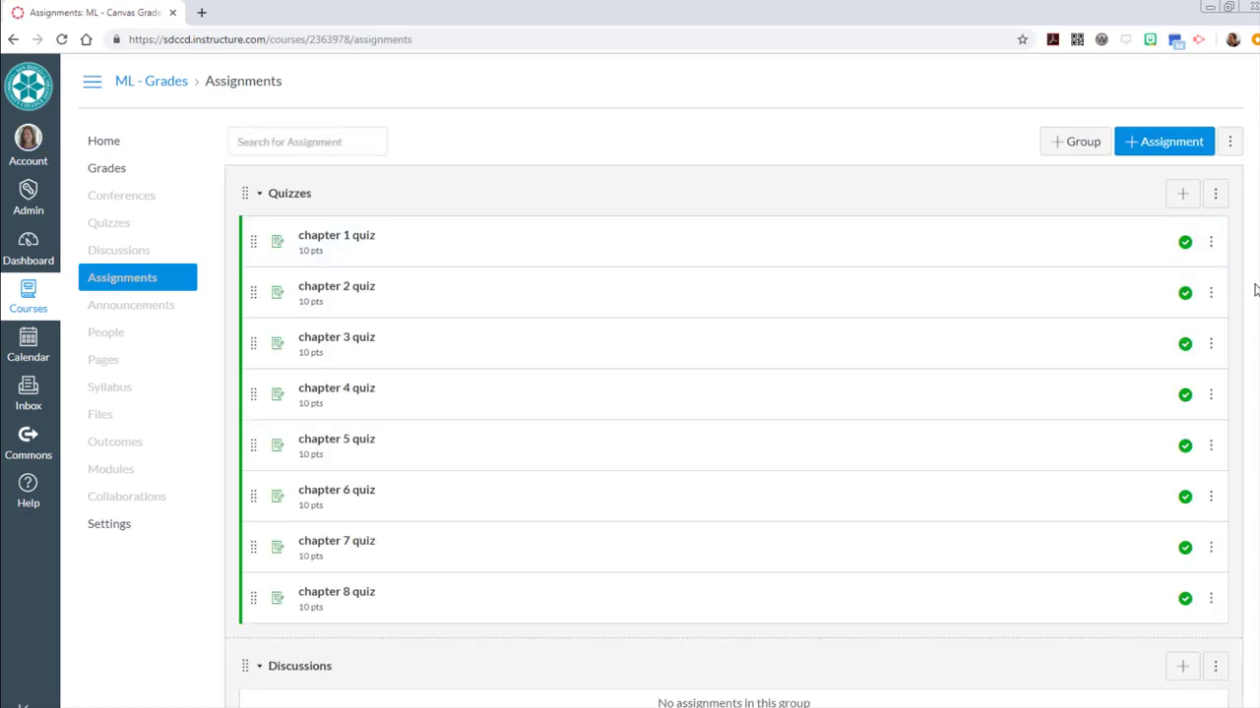
{"action": "scroll", "coordinate": [1258, 445], "scroll_direction": "down", "scroll_amount": 2}
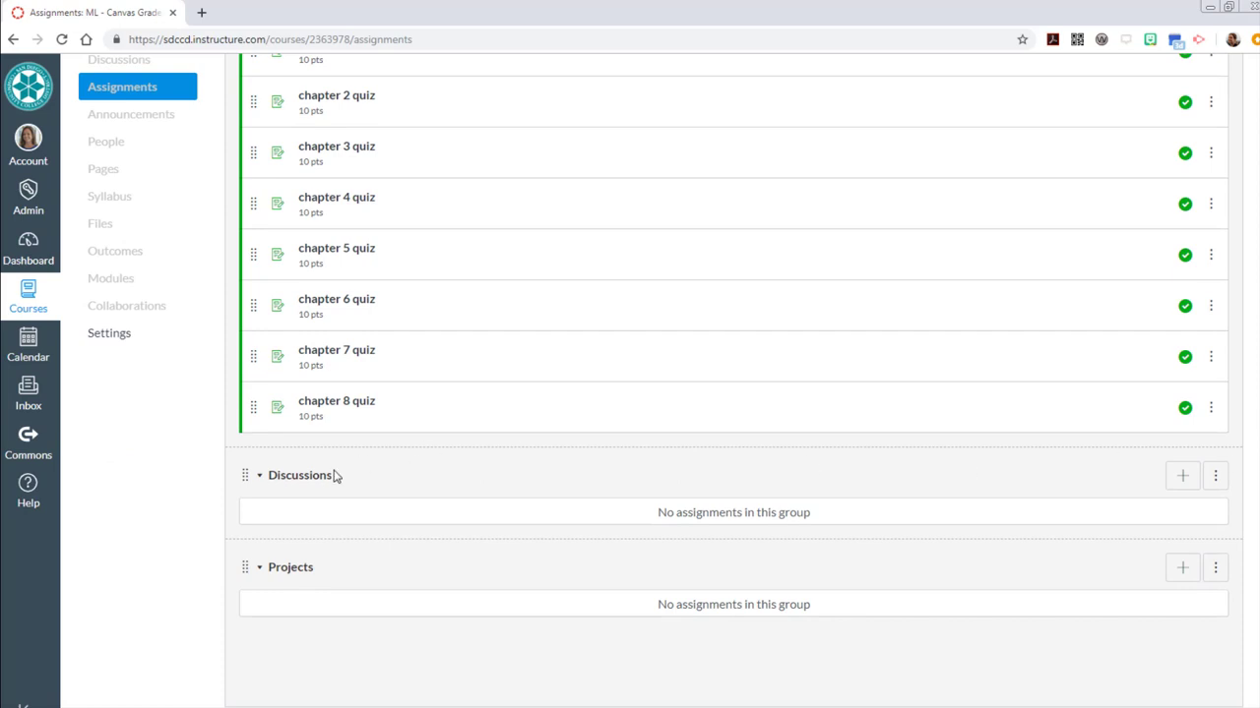
{"action": "scroll", "coordinate": [888, 498], "scroll_direction": "up", "scroll_amount": 2}
{"action": "left_click", "coordinate": [1151, 150]}
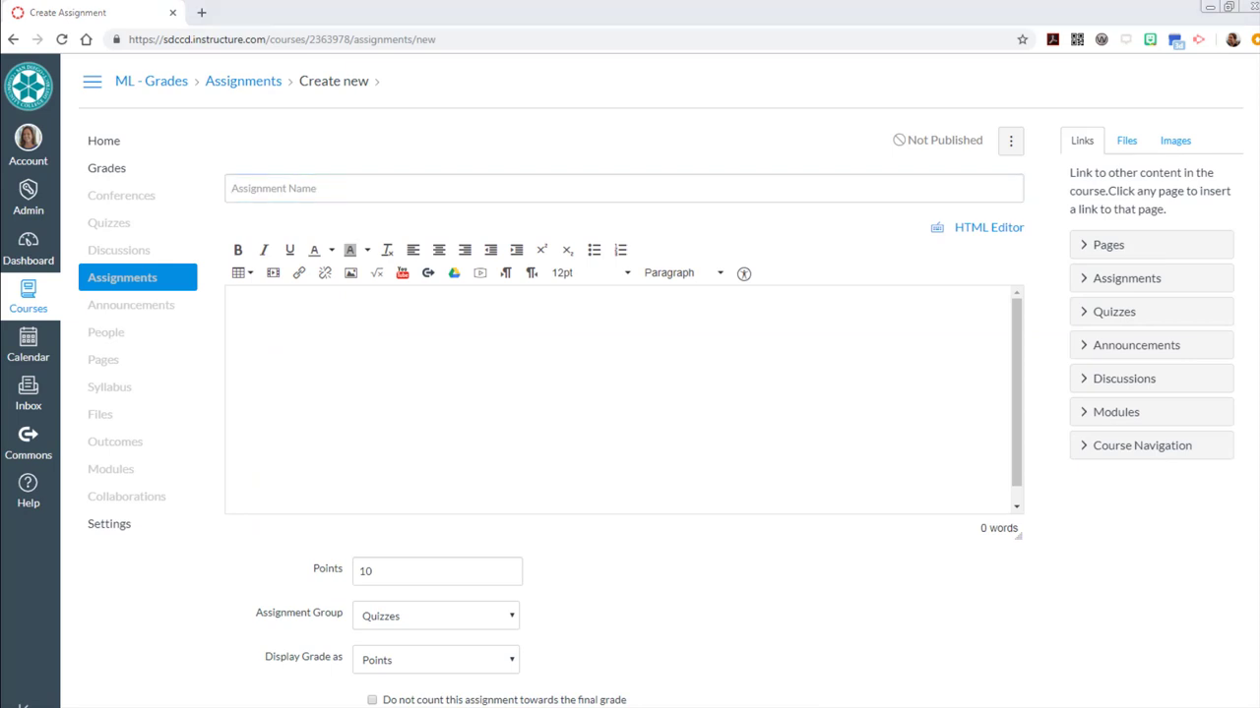
{"action": "left_click", "coordinate": [405, 191]}
{"action": "type", "text": "discussion 1"}
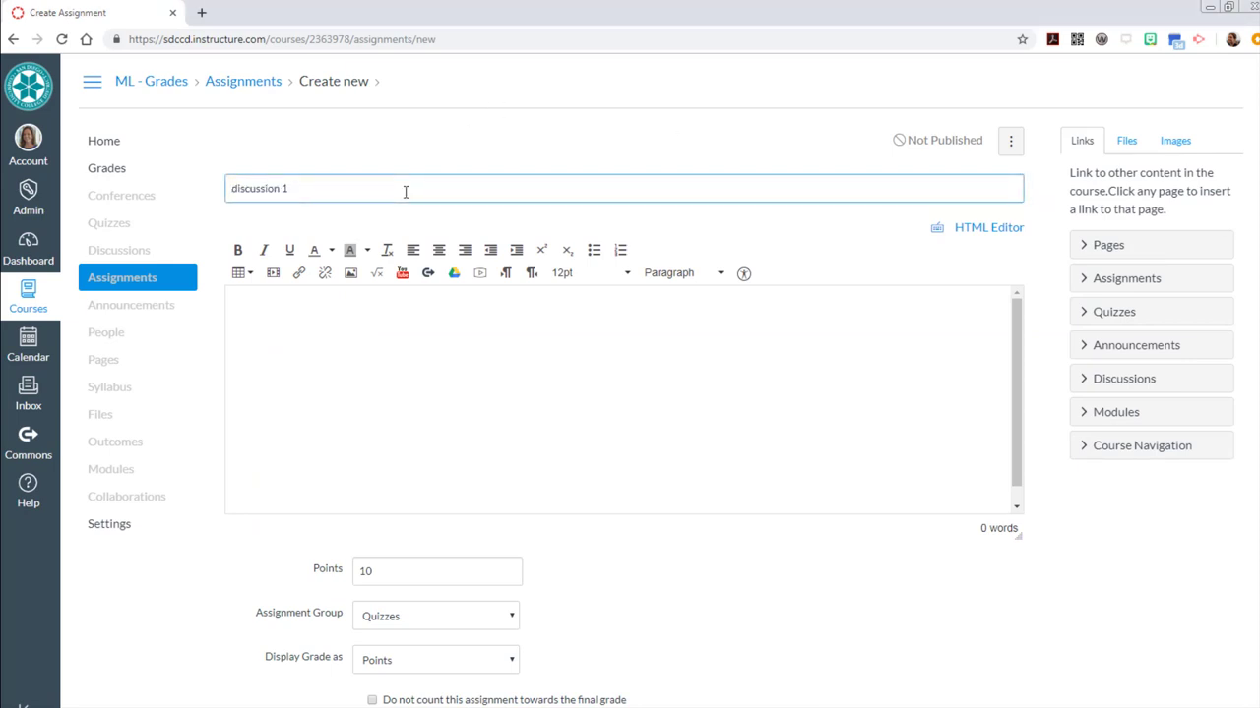
Make discussion 1 worth 20 points and place it in the Discussions assignment group.
{"action": "left_click", "coordinate": [440, 371]}
{"action": "scroll", "coordinate": [590, 581], "scroll_direction": "down", "scroll_amount": 3}
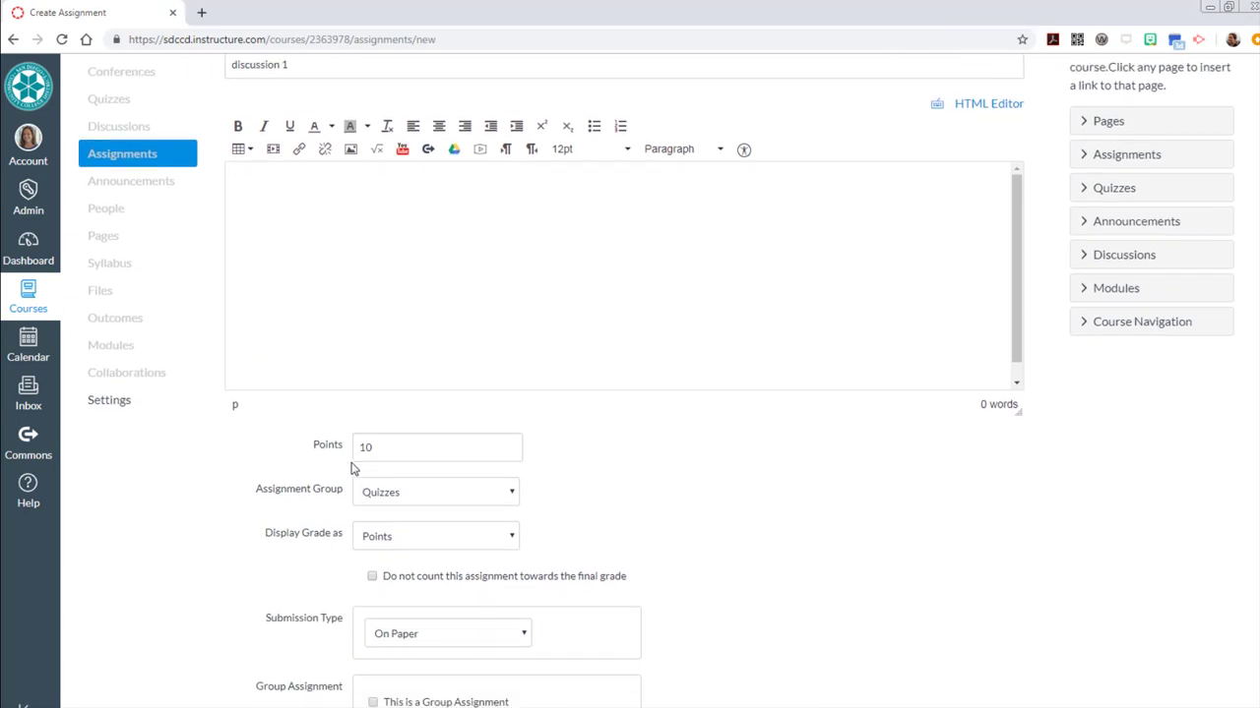
{"action": "left_click", "coordinate": [366, 449]}
{"action": "left_click", "coordinate": [367, 497]}
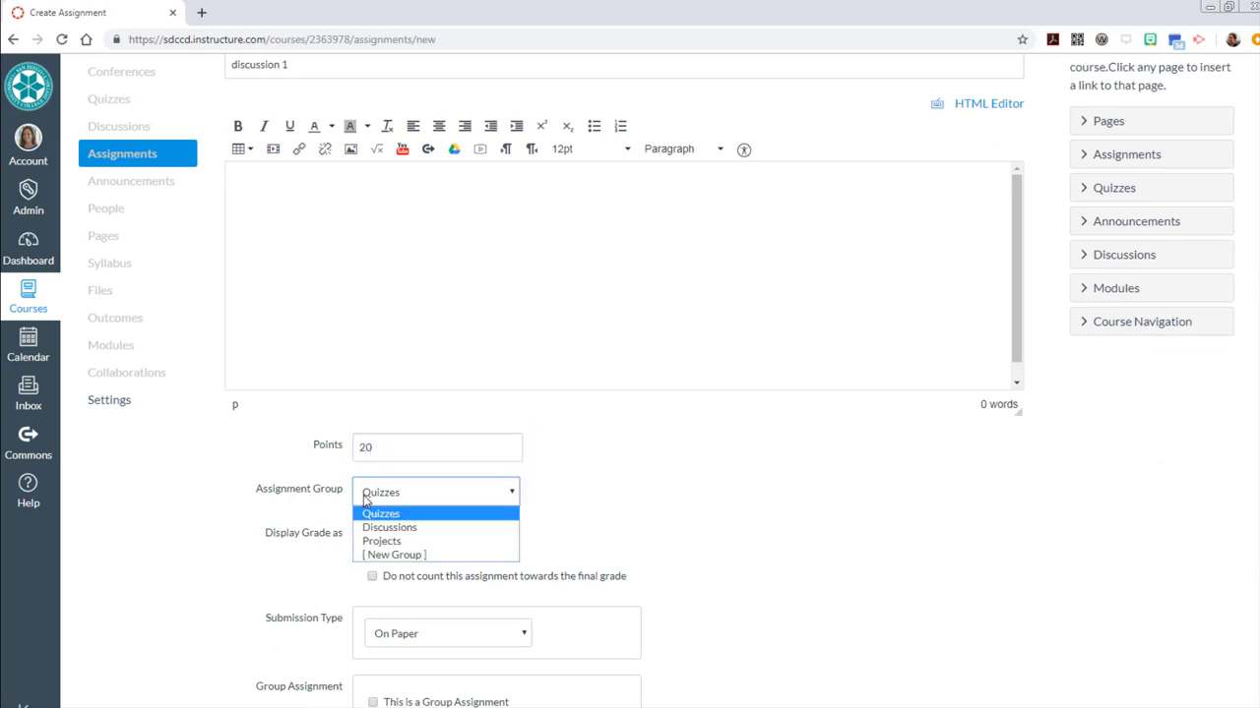
{"action": "left_click", "coordinate": [390, 528]}
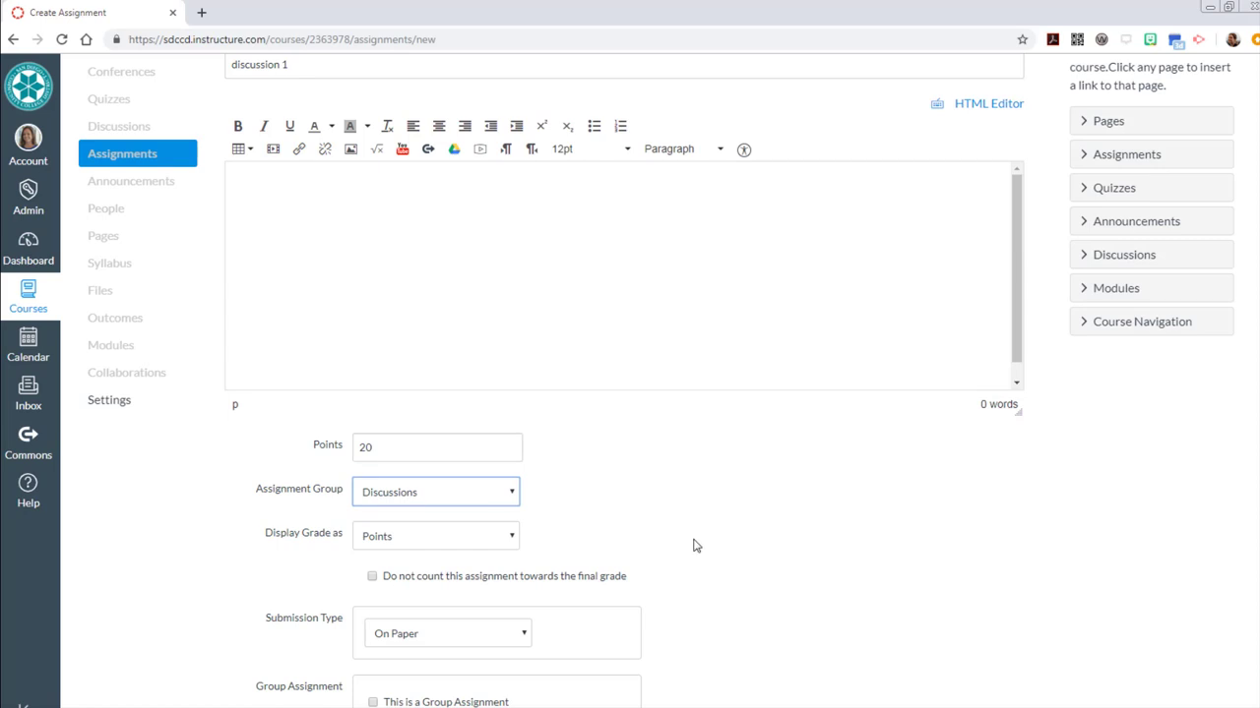
Set discussion 1's submission type to No Submission, and save and publish the assignment.
{"action": "scroll", "coordinate": [693, 545], "scroll_direction": "down", "scroll_amount": 3}
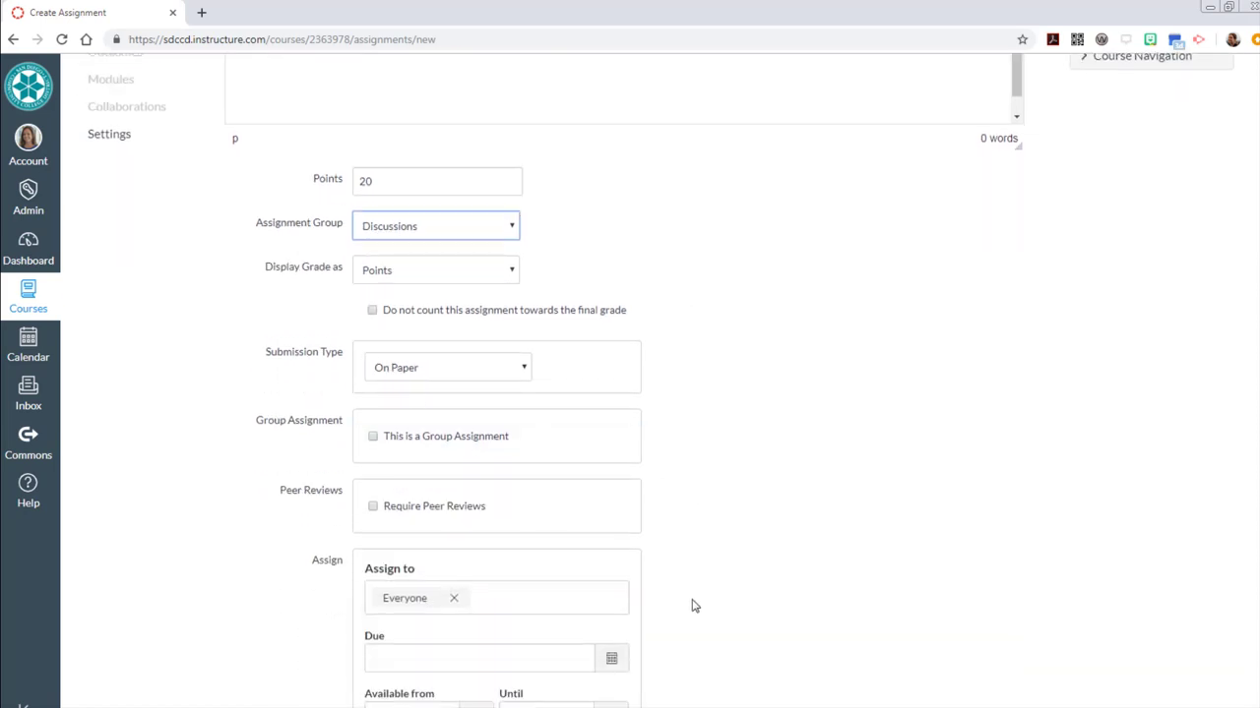
{"action": "left_click", "coordinate": [445, 371]}
{"action": "left_click", "coordinate": [442, 387]}
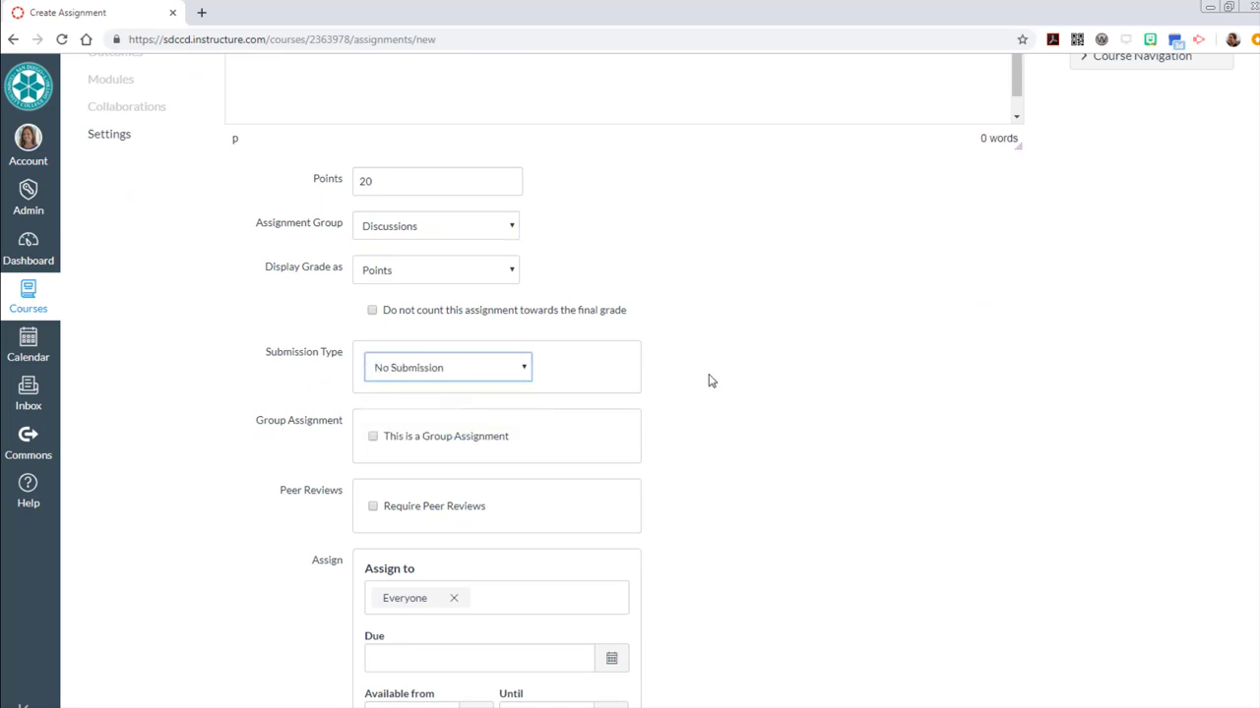
{"action": "scroll", "coordinate": [790, 585], "scroll_direction": "down", "scroll_amount": 2}
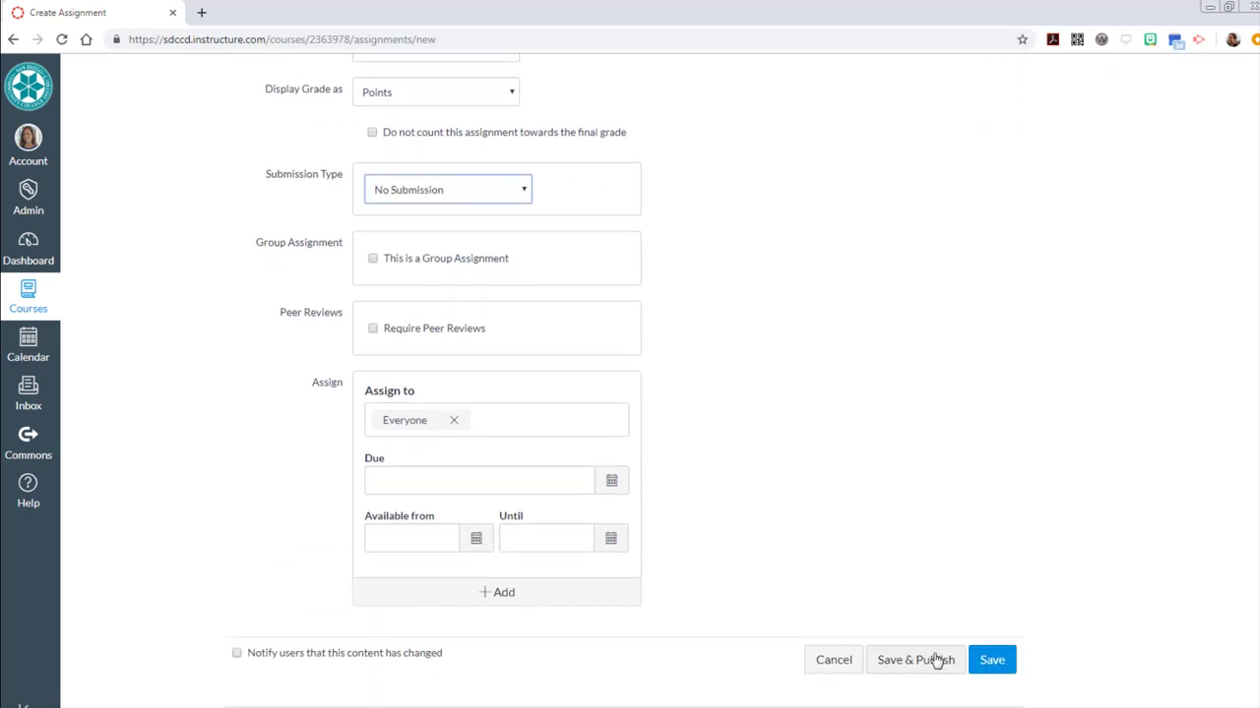
{"action": "left_click", "coordinate": [931, 660]}
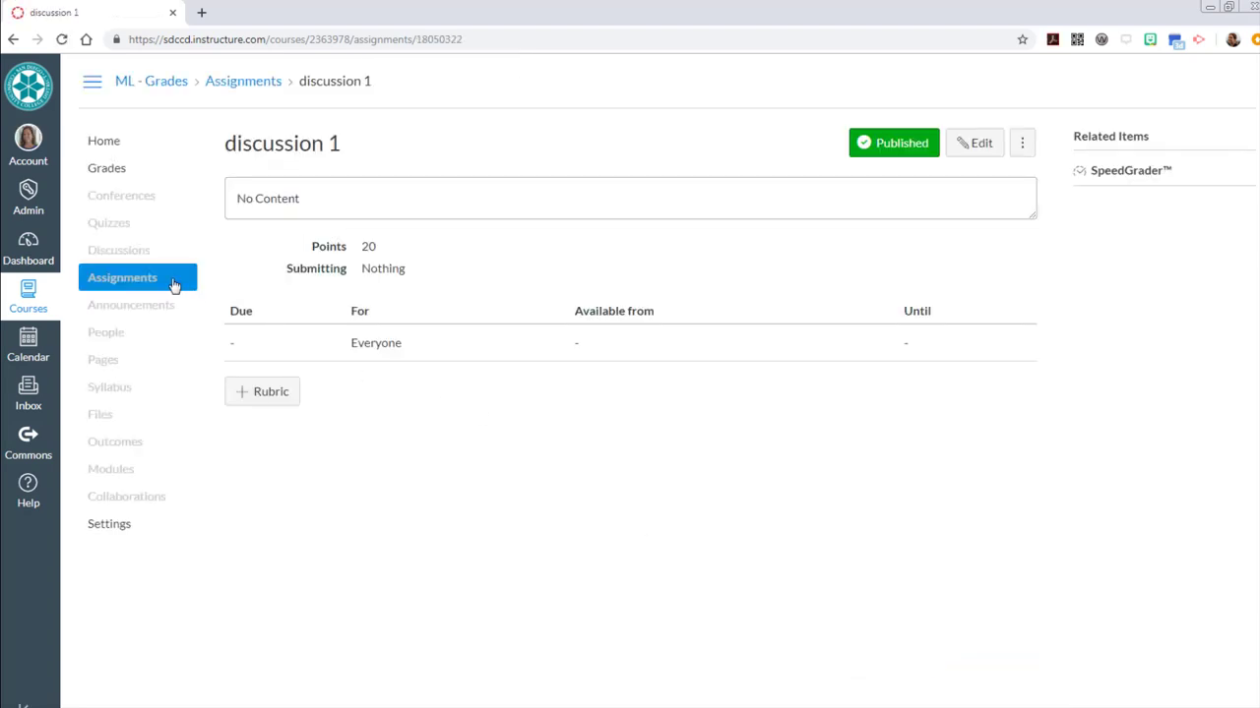
Add an assignment named "discussion 2" worth 20 points directly to the Discussions group in the assignments list, and save and publish it.
{"action": "left_click", "coordinate": [139, 281]}
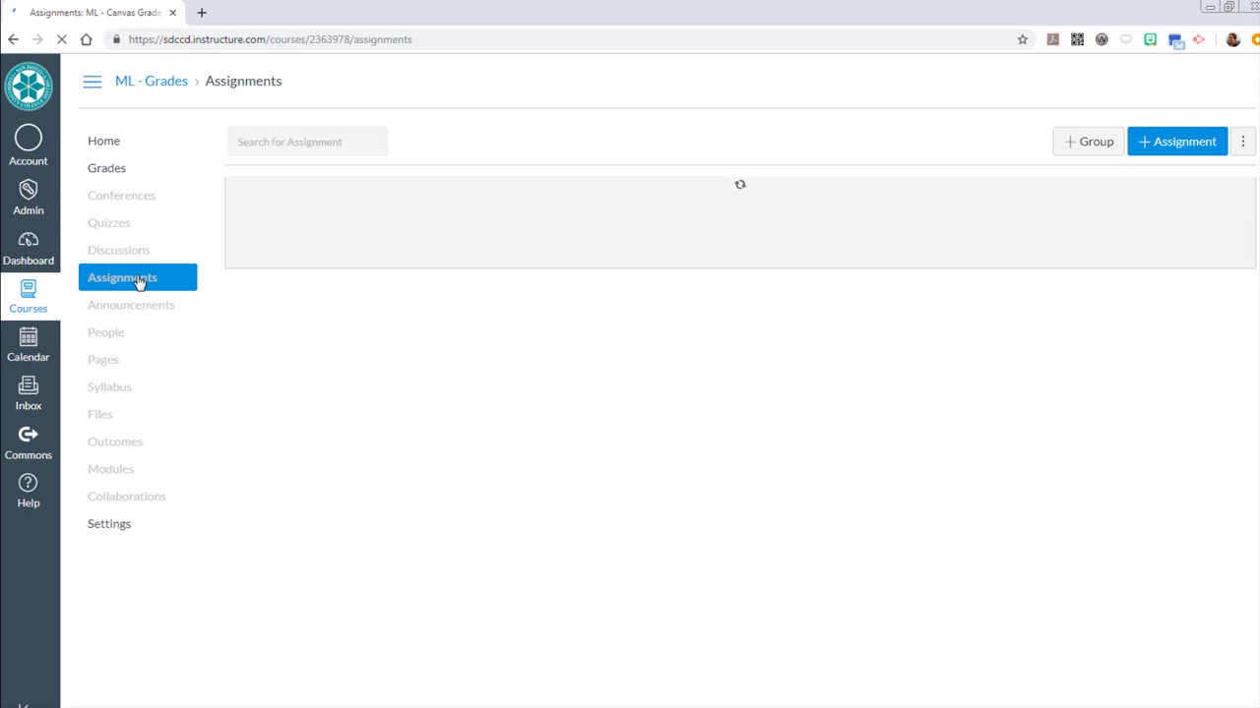
{"action": "scroll", "coordinate": [517, 630], "scroll_direction": "down", "scroll_amount": 3}
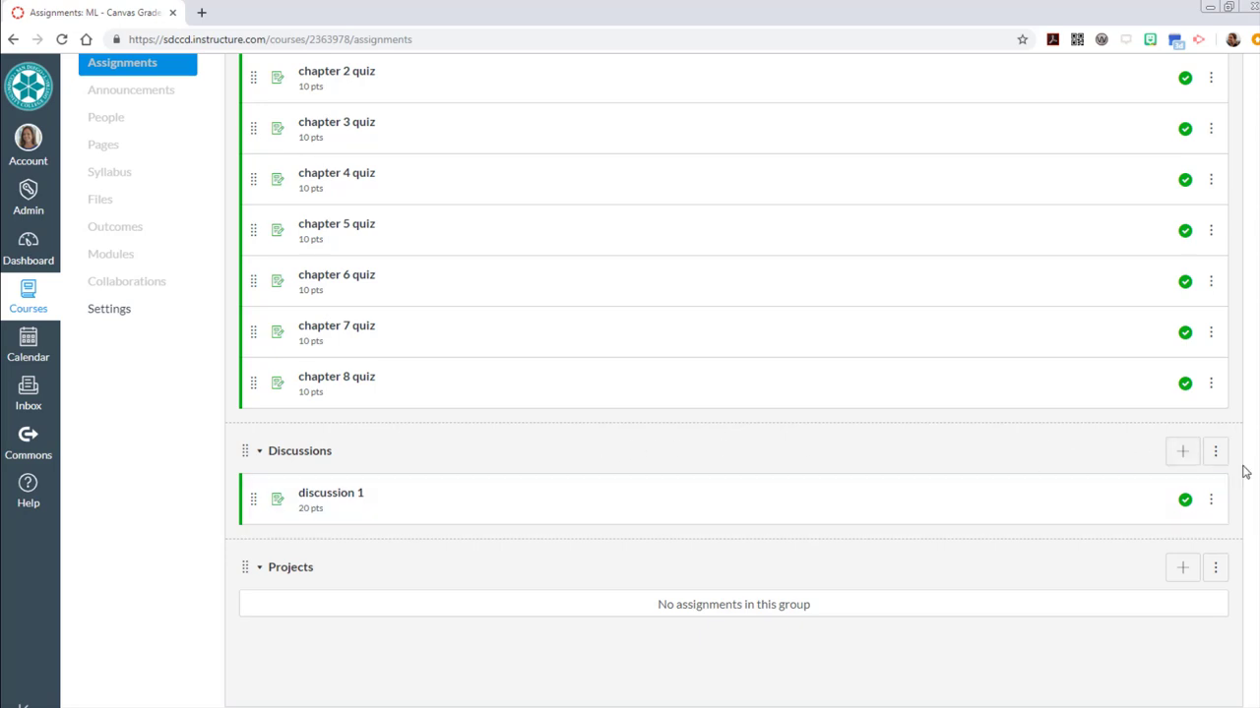
{"action": "left_click", "coordinate": [1183, 451]}
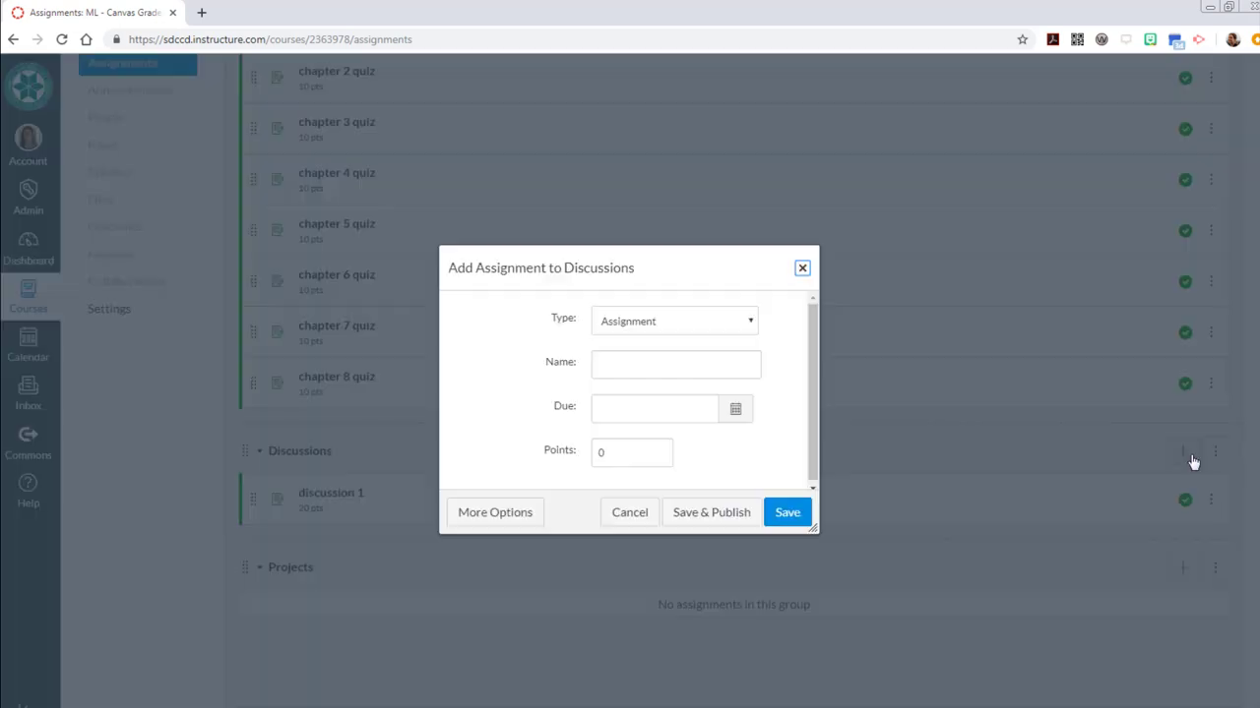
{"action": "left_click", "coordinate": [661, 364]}
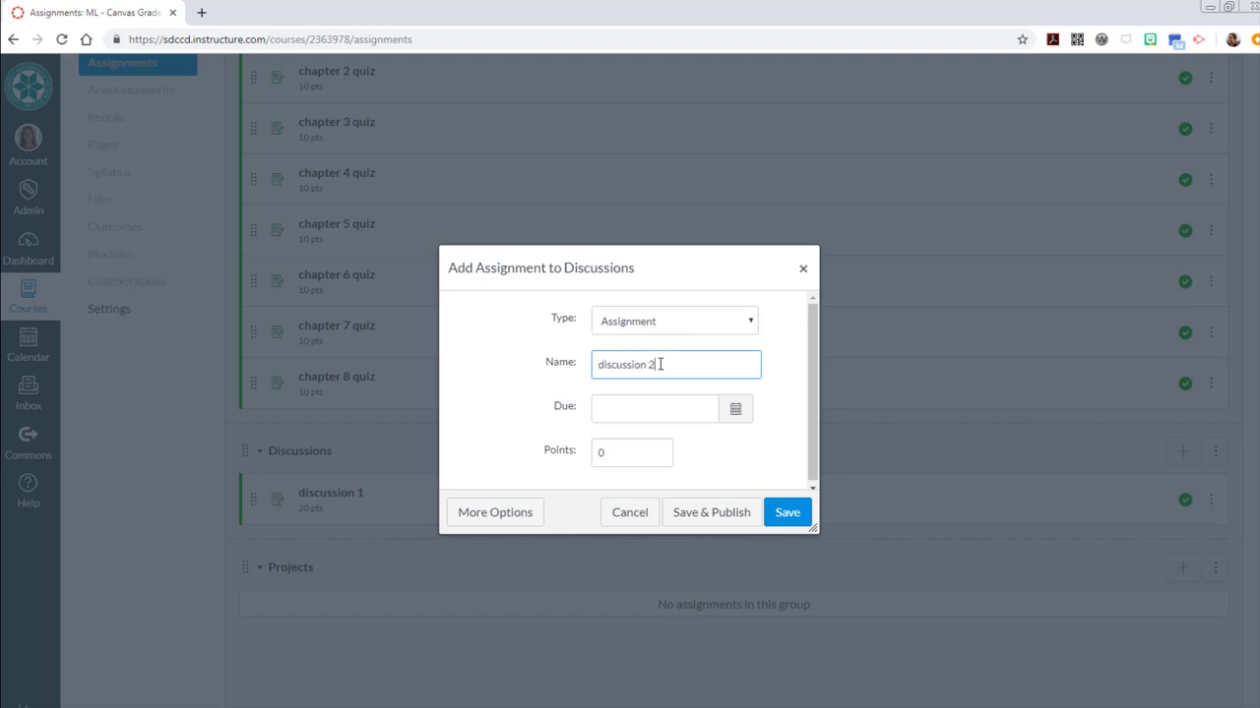
{"action": "double_click", "coordinate": [629, 454]}
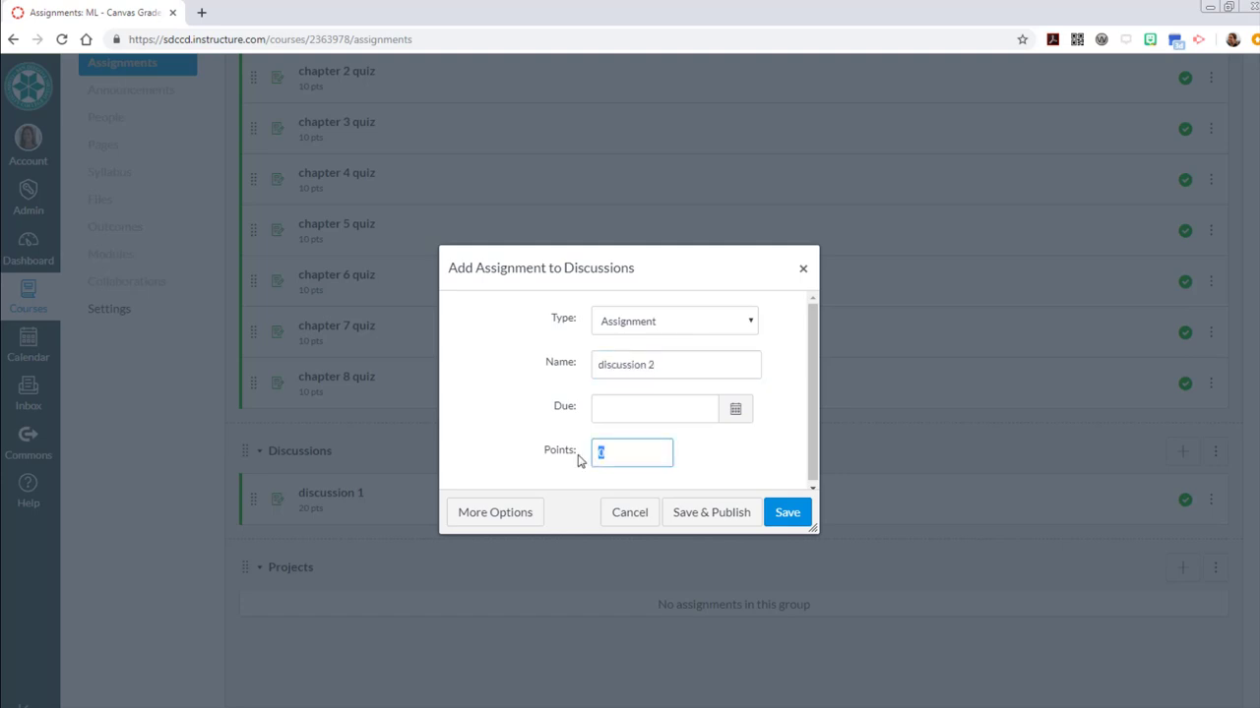
{"action": "left_click", "coordinate": [720, 513]}
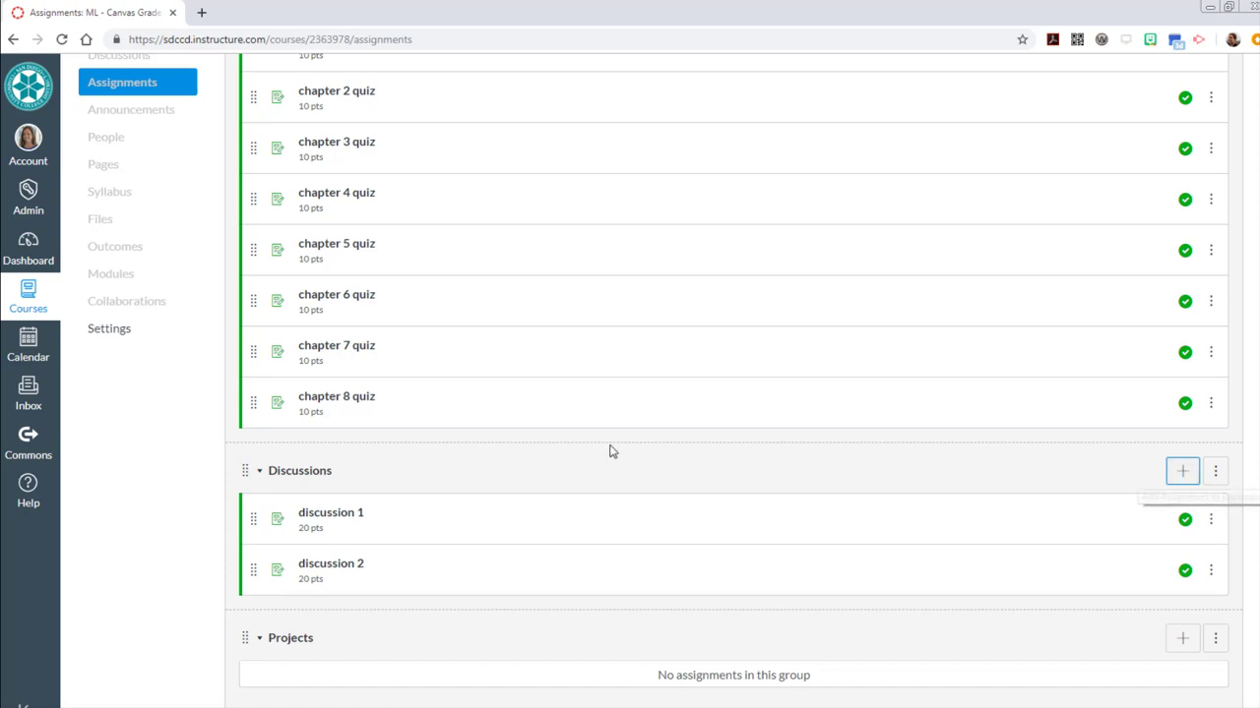
Create and publish a full assignment named "discussion 3" in the Discussions group, keeping 20 points and No Submission.
{"action": "scroll", "coordinate": [817, 543], "scroll_direction": "up", "scroll_amount": 2}
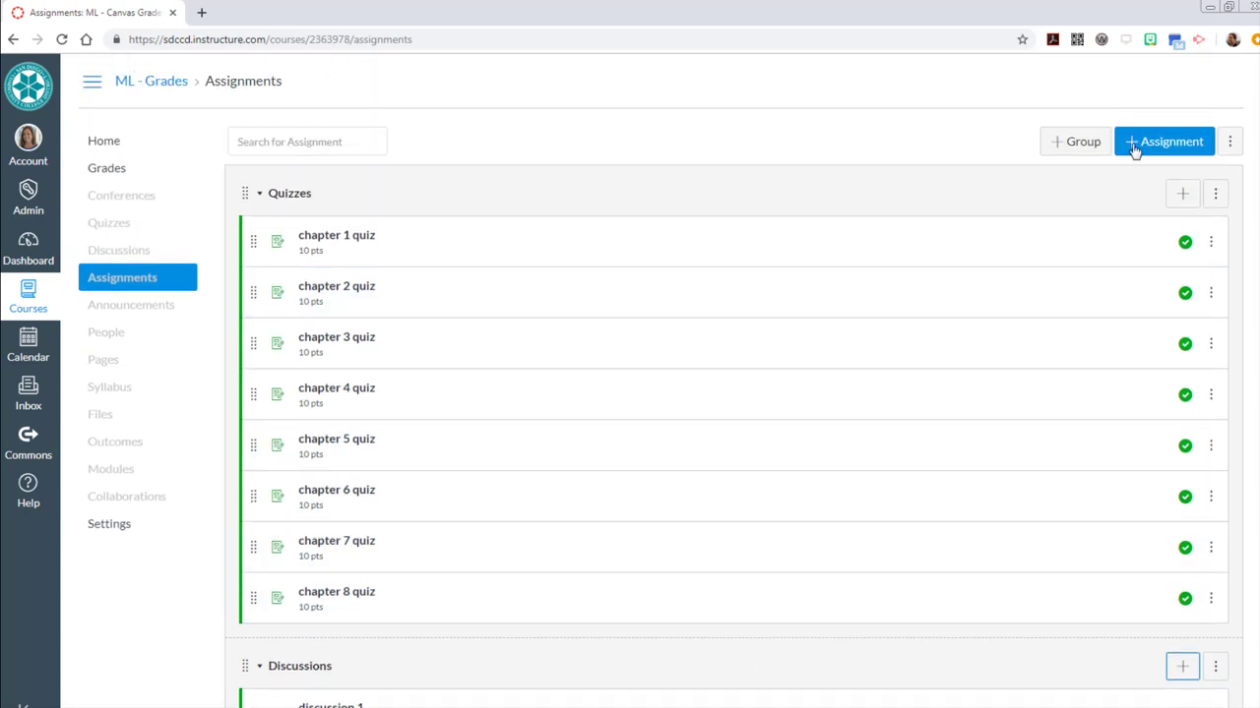
{"action": "left_click", "coordinate": [1164, 139]}
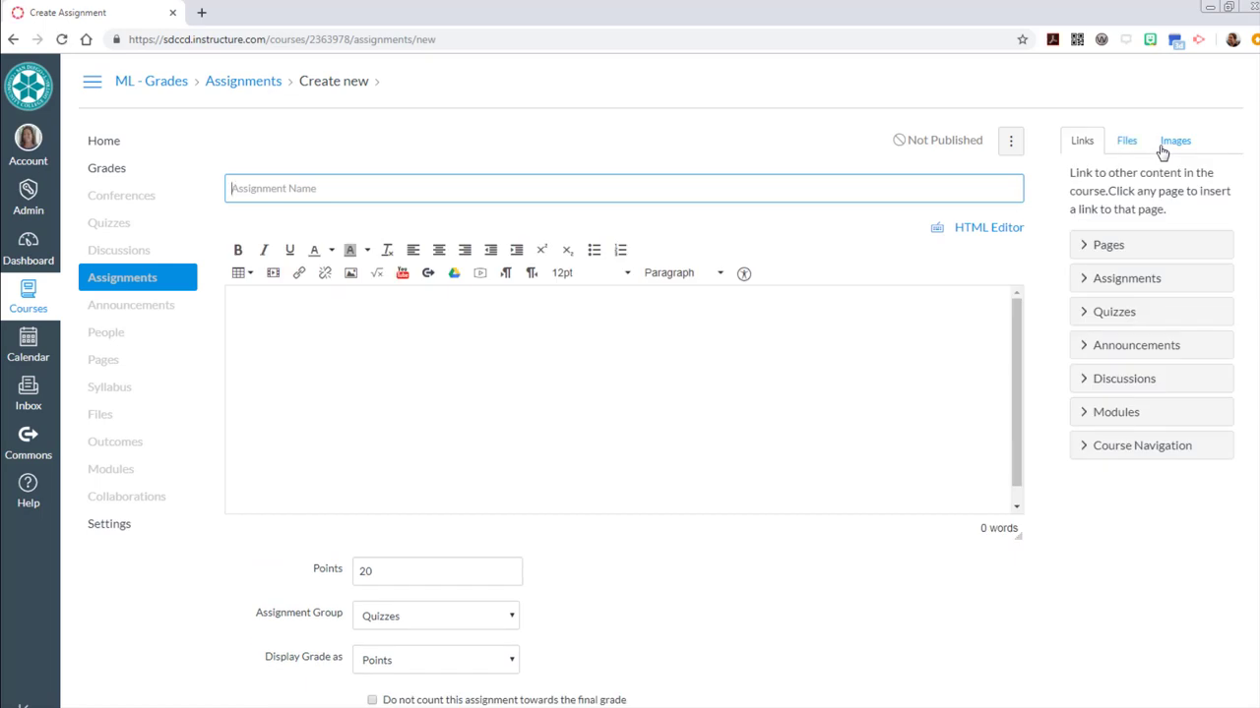
{"action": "type", "text": "discussion 1"}
{"action": "scroll", "coordinate": [658, 608], "scroll_direction": "down", "scroll_amount": 3}
{"action": "left_click", "coordinate": [406, 285]}
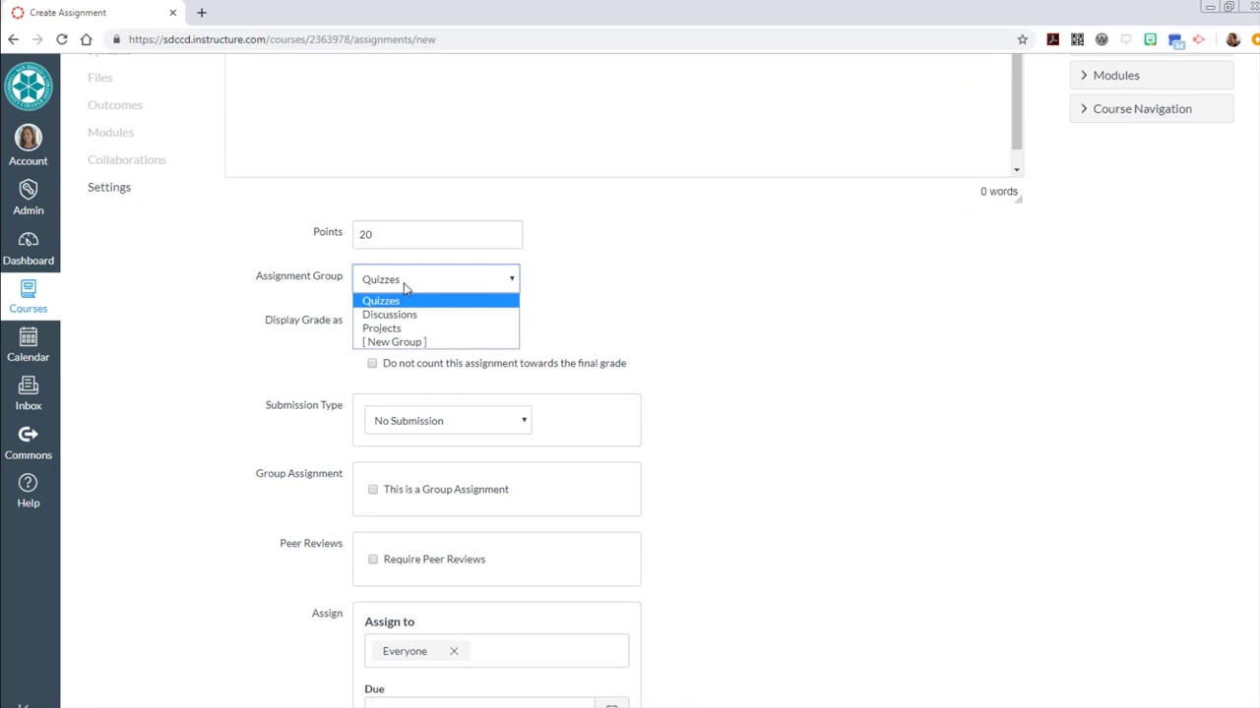
{"action": "left_click", "coordinate": [406, 315]}
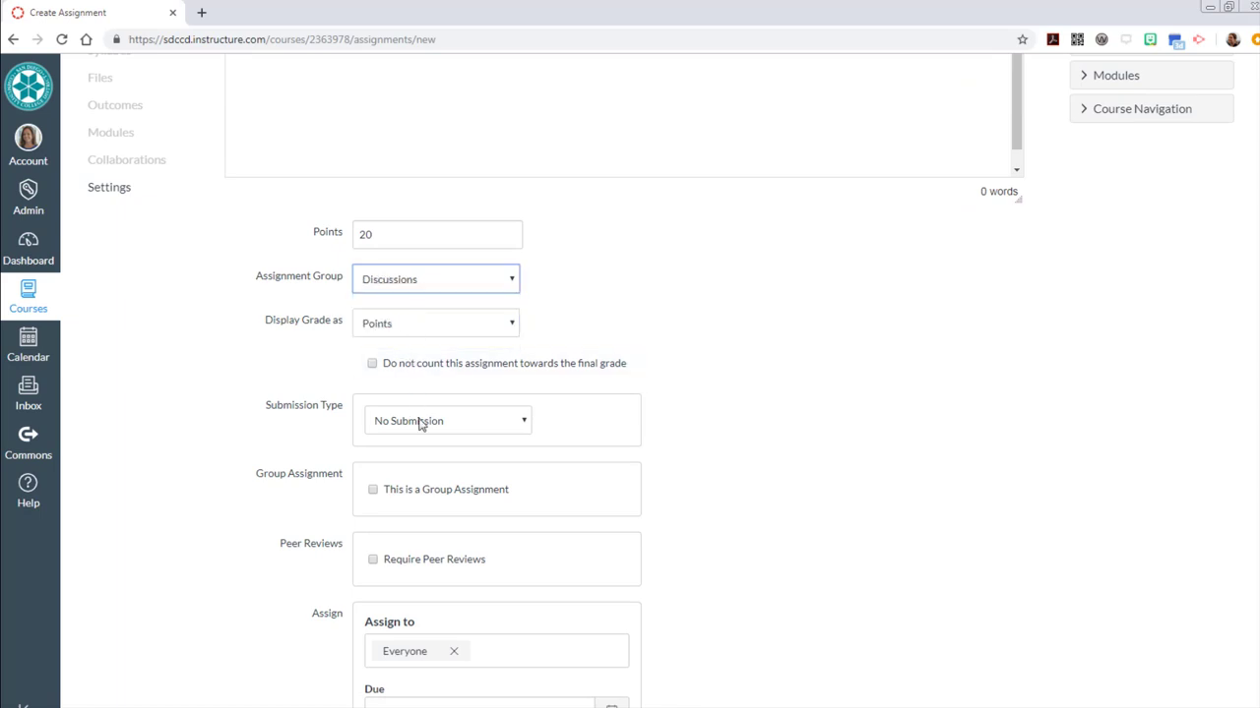
{"action": "scroll", "coordinate": [777, 531], "scroll_direction": "down", "scroll_amount": 3}
{"action": "left_click", "coordinate": [911, 661]}
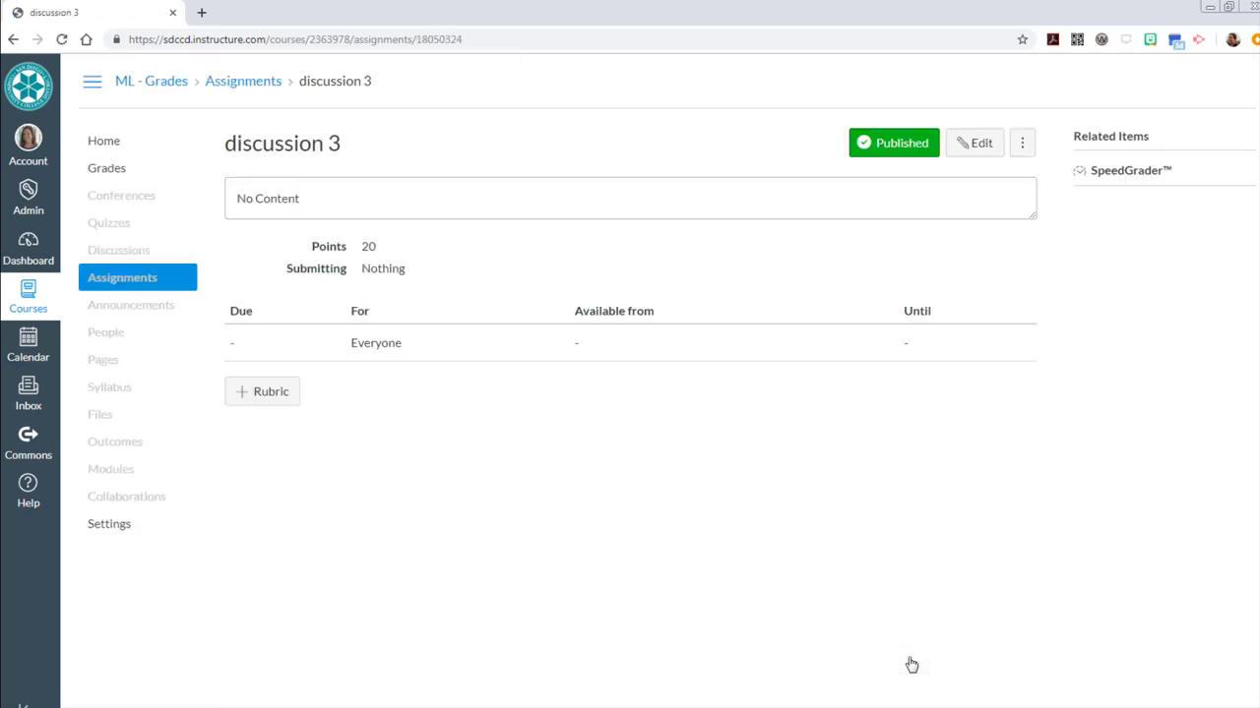
Add an assignment named "Project 1" worth 30 points directly to the Projects group in the assignments list, and save and publish it.
{"action": "left_click", "coordinate": [161, 279]}
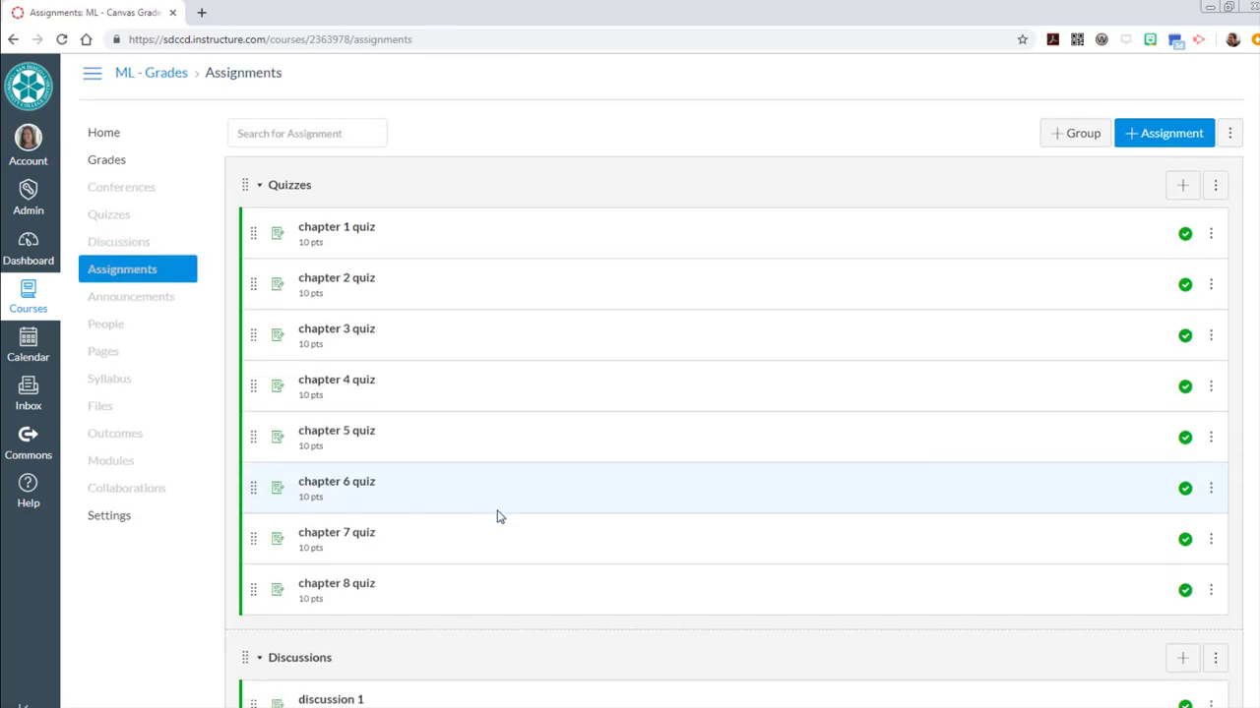
{"action": "scroll", "coordinate": [501, 515], "scroll_direction": "down", "scroll_amount": 3}
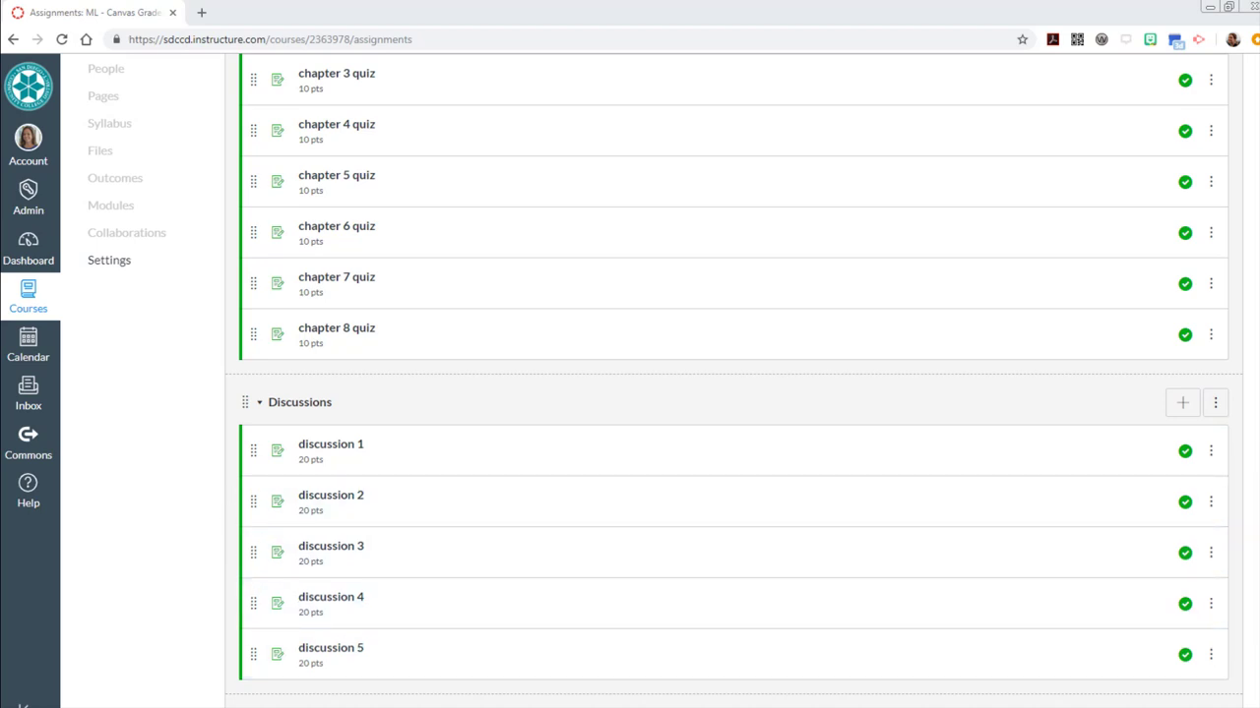
{"action": "scroll", "coordinate": [1171, 492], "scroll_direction": "down", "scroll_amount": 2}
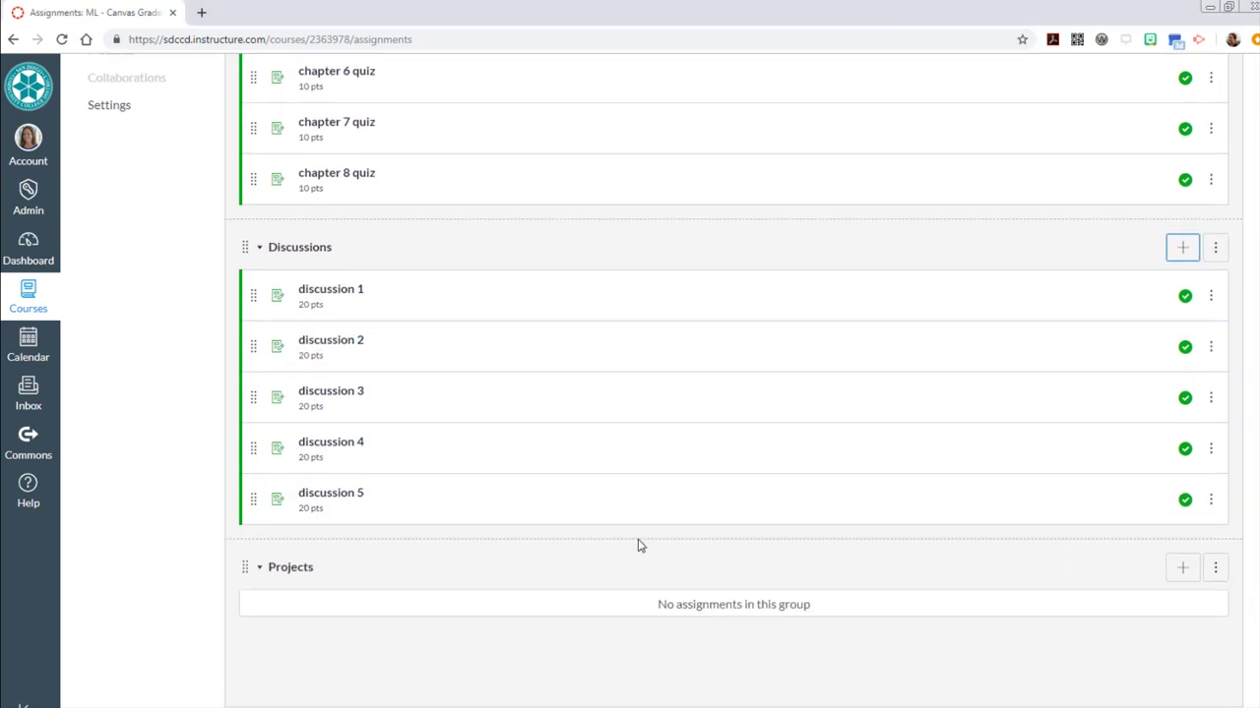
{"action": "left_click", "coordinate": [1182, 569]}
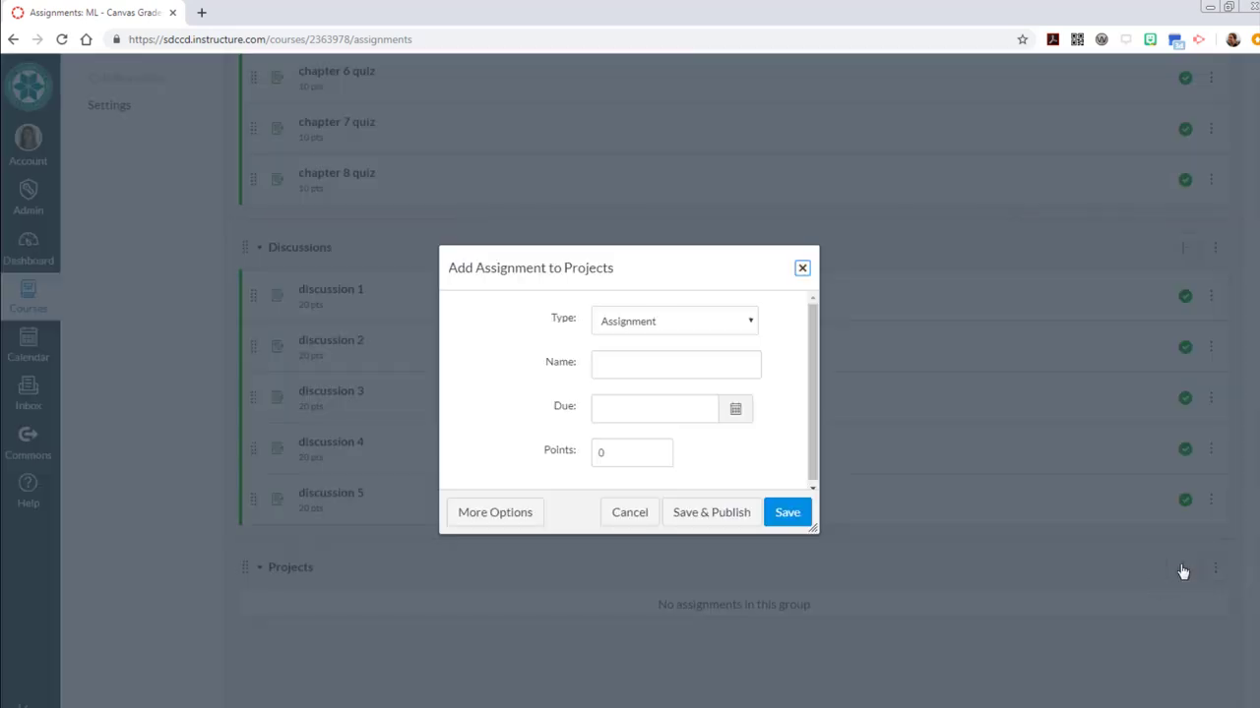
{"action": "left_click", "coordinate": [641, 362]}
{"action": "double_click", "coordinate": [601, 454]}
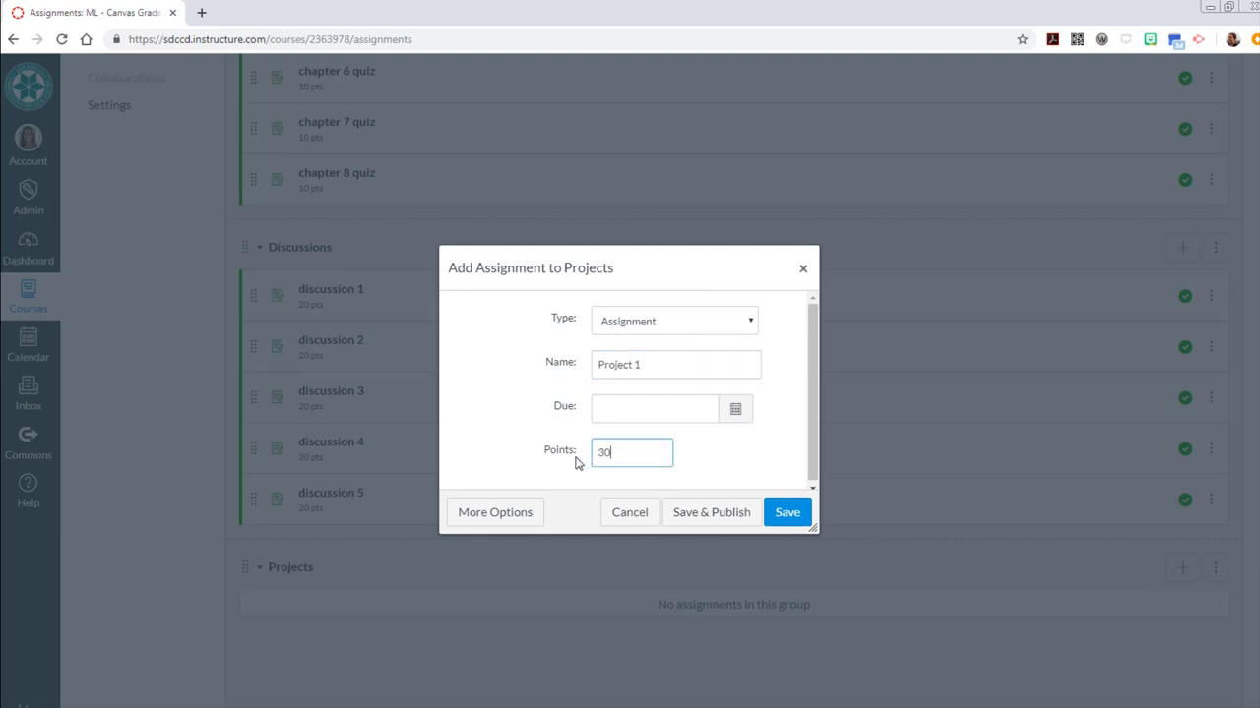
{"action": "left_click", "coordinate": [718, 517]}
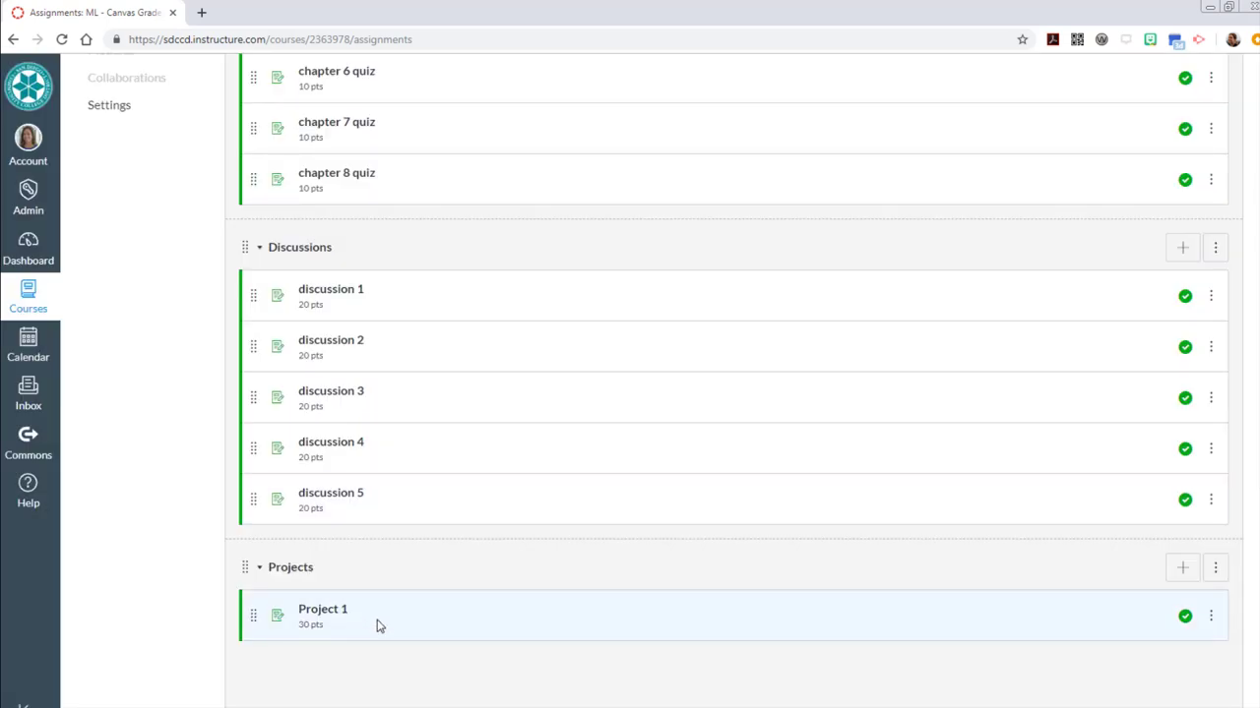
Review all three groups in the assignments list and check the quiz, discussion and project columns in the gradebook.
{"action": "scroll", "coordinate": [733, 384], "scroll_direction": "up", "scroll_amount": 5}
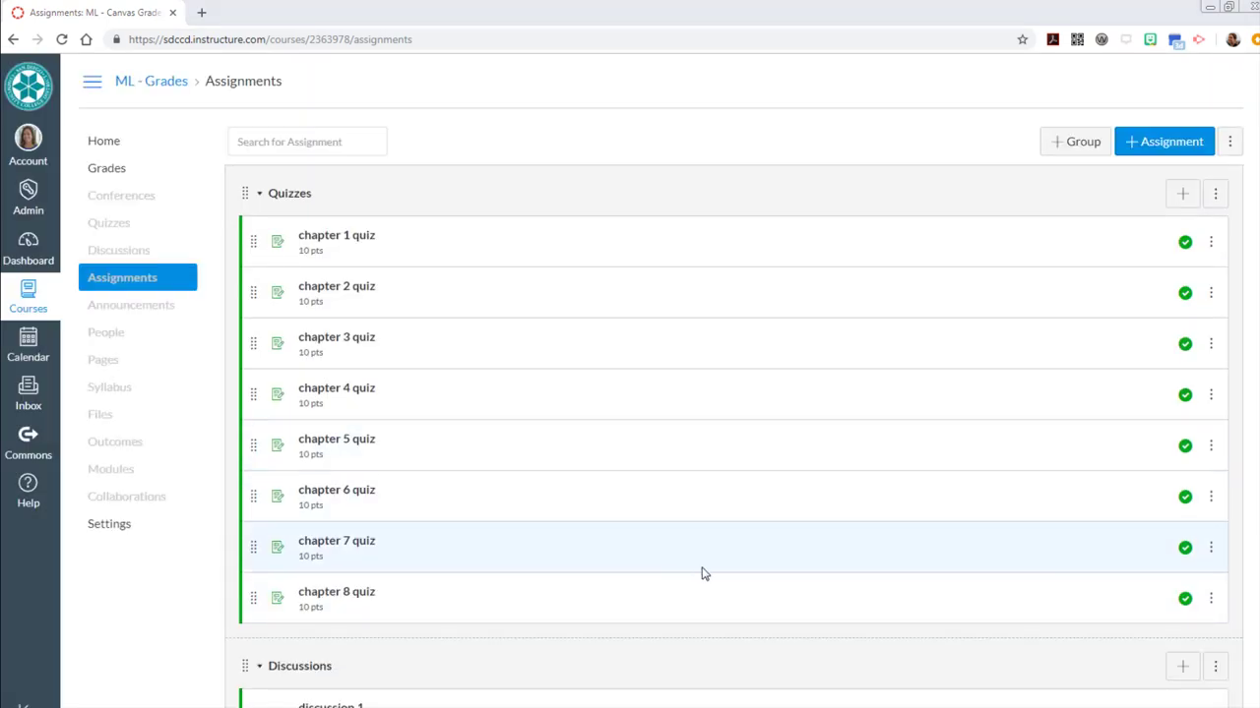
{"action": "scroll", "coordinate": [1252, 351], "scroll_direction": "down", "scroll_amount": 5}
{"action": "scroll", "coordinate": [1240, 557], "scroll_direction": "down", "scroll_amount": 1}
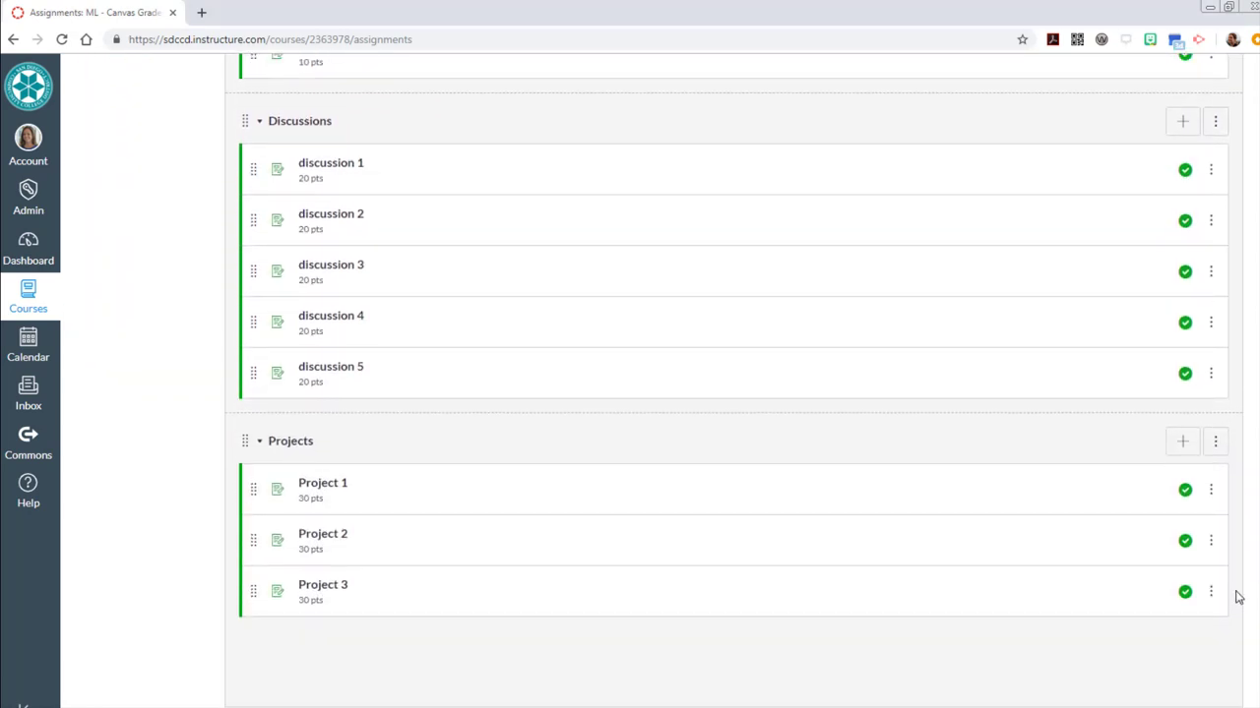
{"action": "scroll", "coordinate": [1238, 594], "scroll_direction": "up", "scroll_amount": 5}
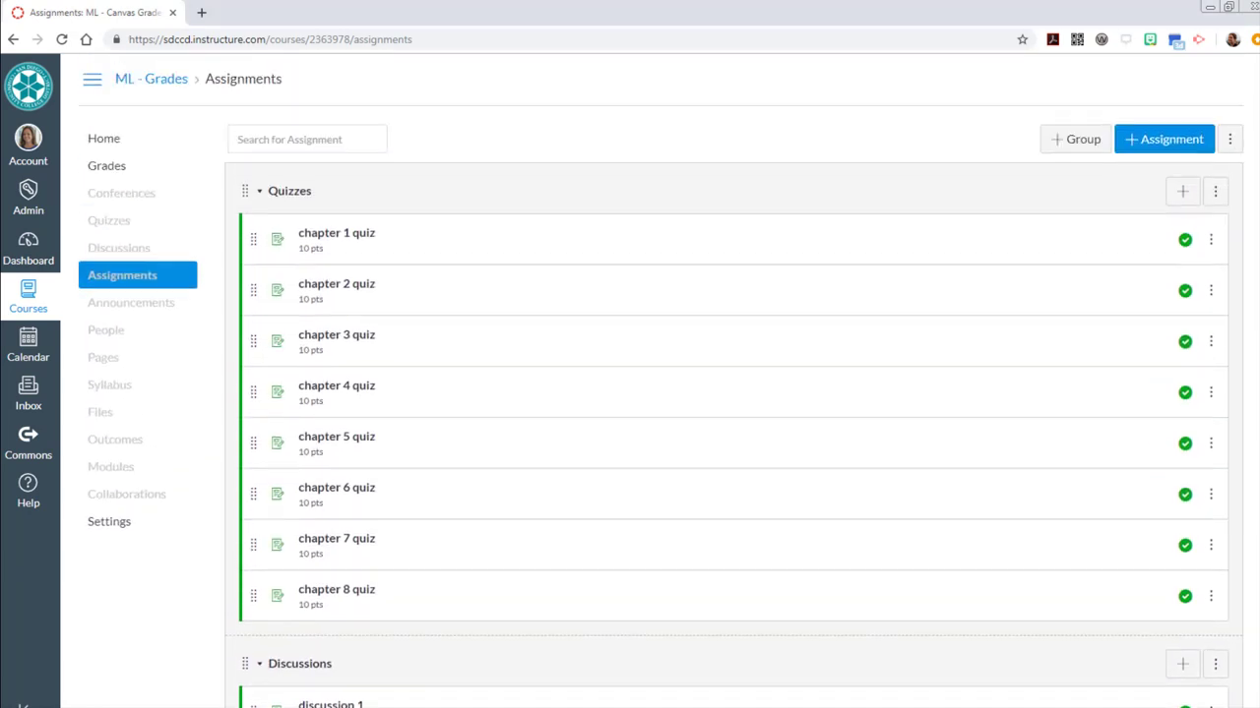
{"action": "left_click", "coordinate": [108, 171]}
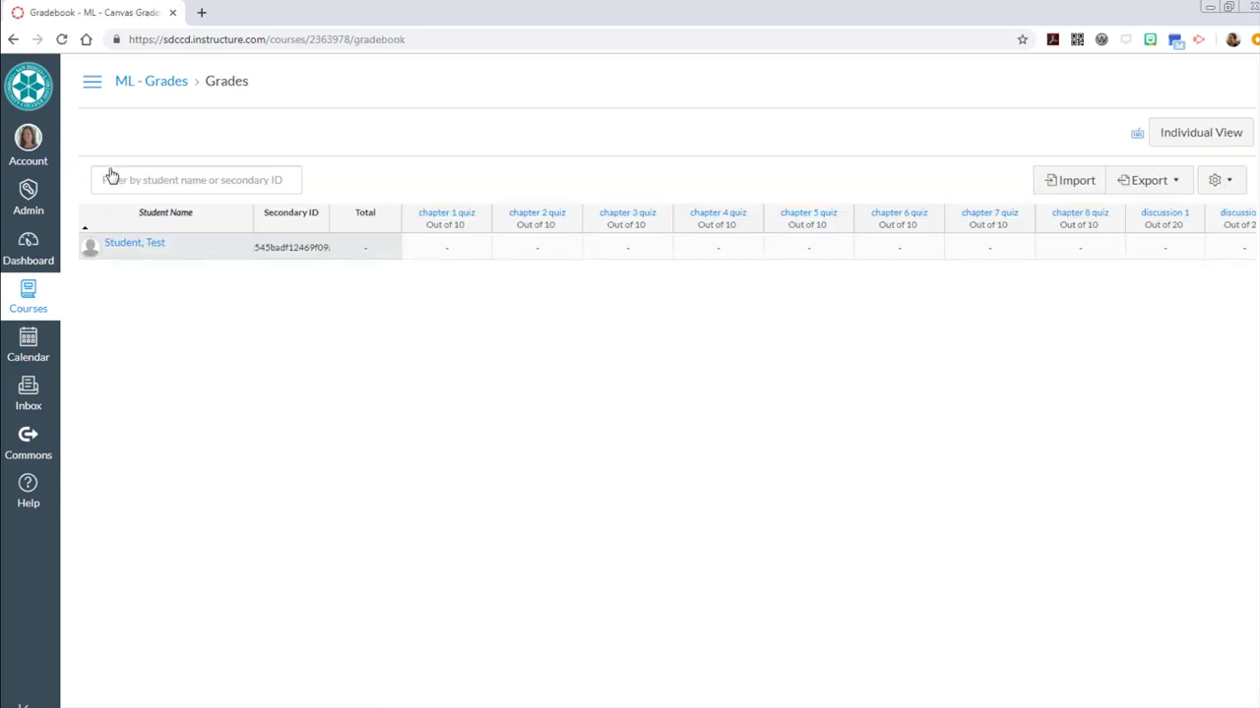
{"action": "scroll", "coordinate": [826, 231], "scroll_direction": "right", "scroll_amount": 5}
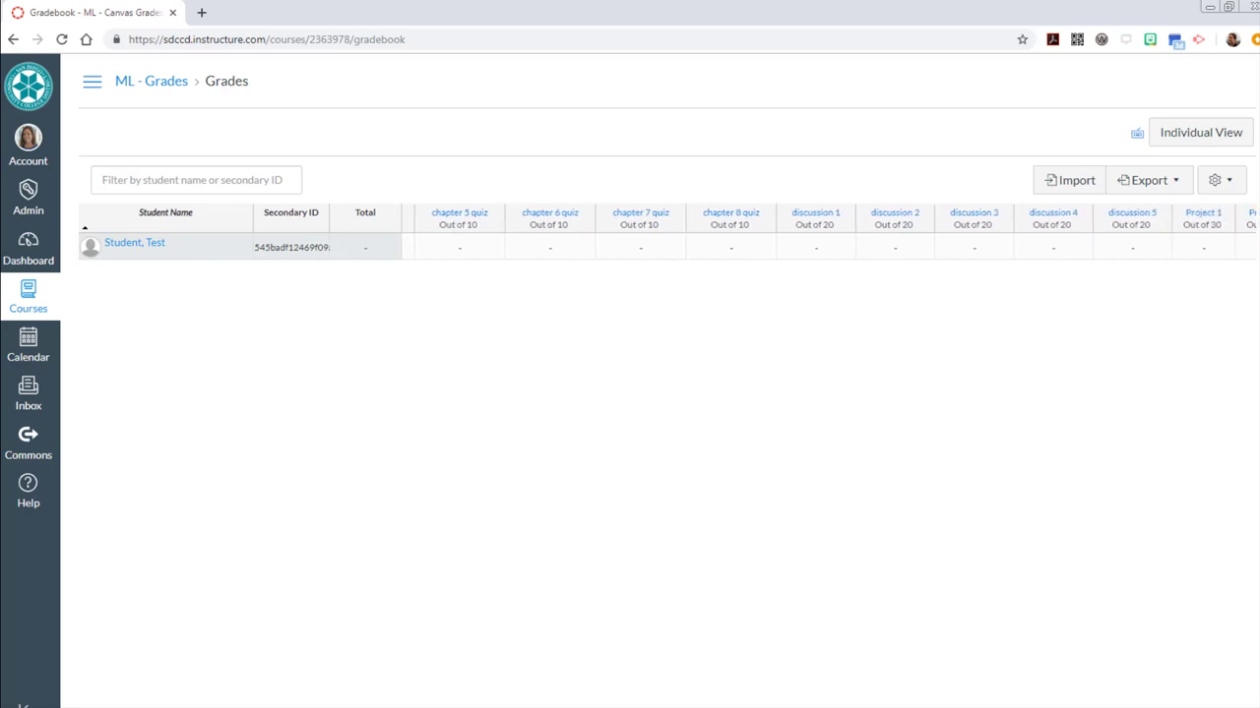
{"action": "scroll", "coordinate": [826, 704], "scroll_direction": "right", "scroll_amount": 3}
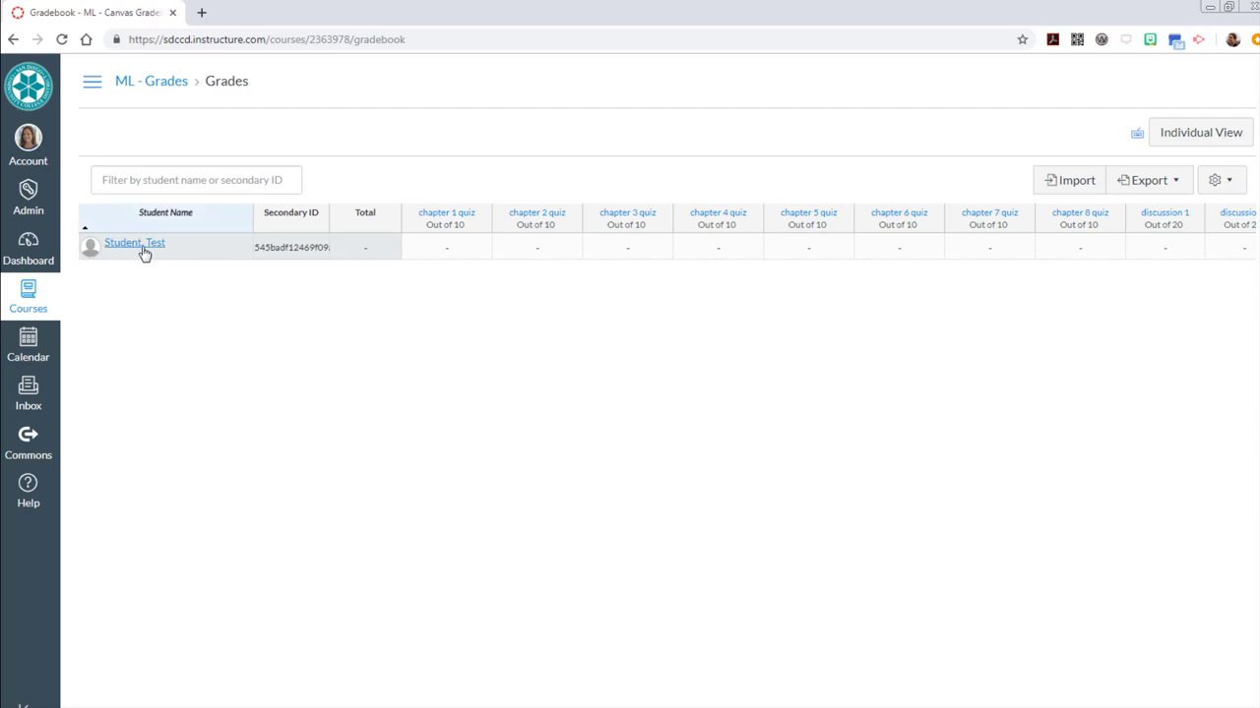
Grade the test student's chapter 1 quiz 10 in the gradebook and the chapter 2 quiz 8 in SpeedGrader.
{"action": "left_click", "coordinate": [447, 253]}
{"action": "key", "text": "Tab"}
{"action": "left_click", "coordinate": [578, 243]}
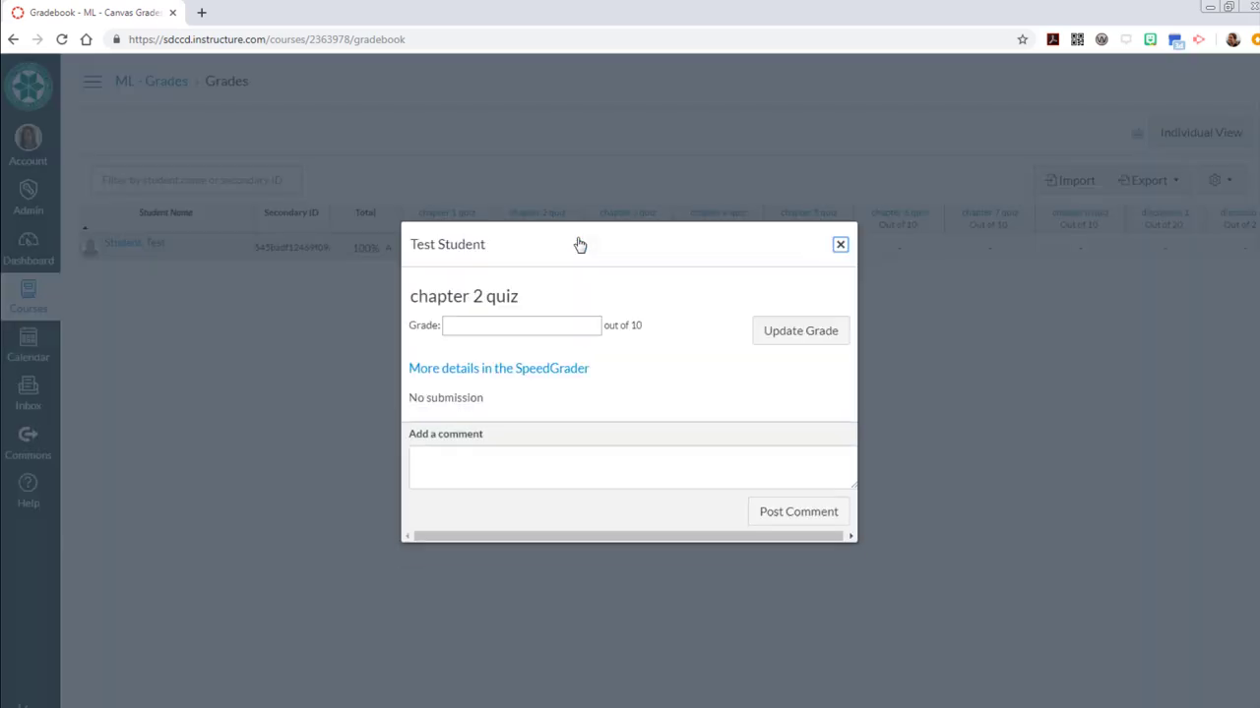
{"action": "left_click", "coordinate": [500, 372]}
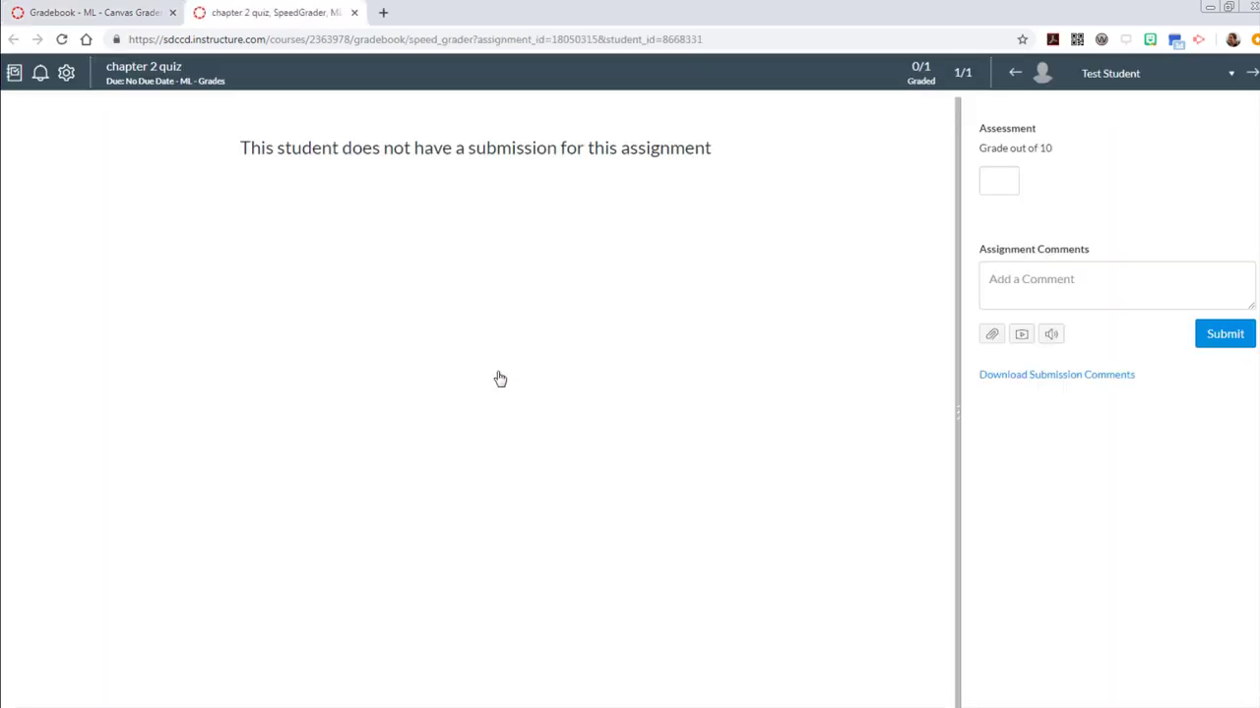
{"action": "left_click", "coordinate": [996, 185]}
{"action": "type", "text": "8"}
Submit the comment "text comment in here!" on the test student's chapter 2 quiz and return to the gradebook.
{"action": "left_click", "coordinate": [1040, 282]}
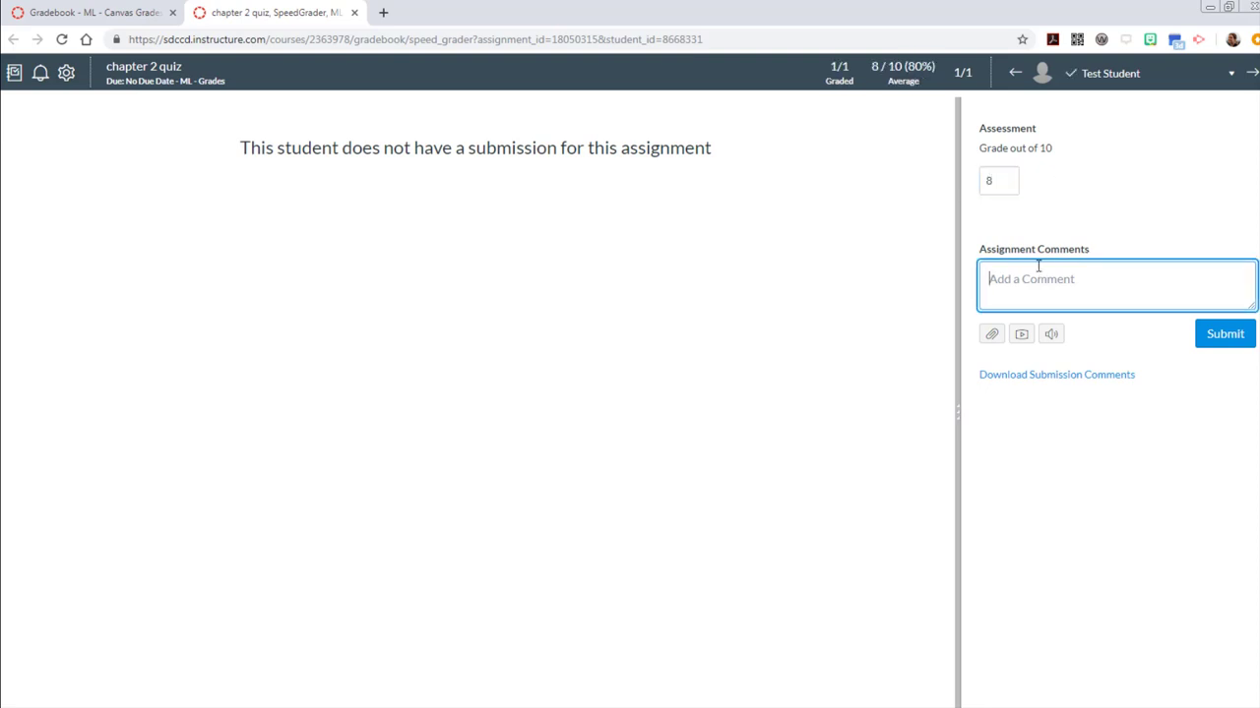
{"action": "type", "text": "text comment in here!"}
{"action": "left_click", "coordinate": [1219, 336]}
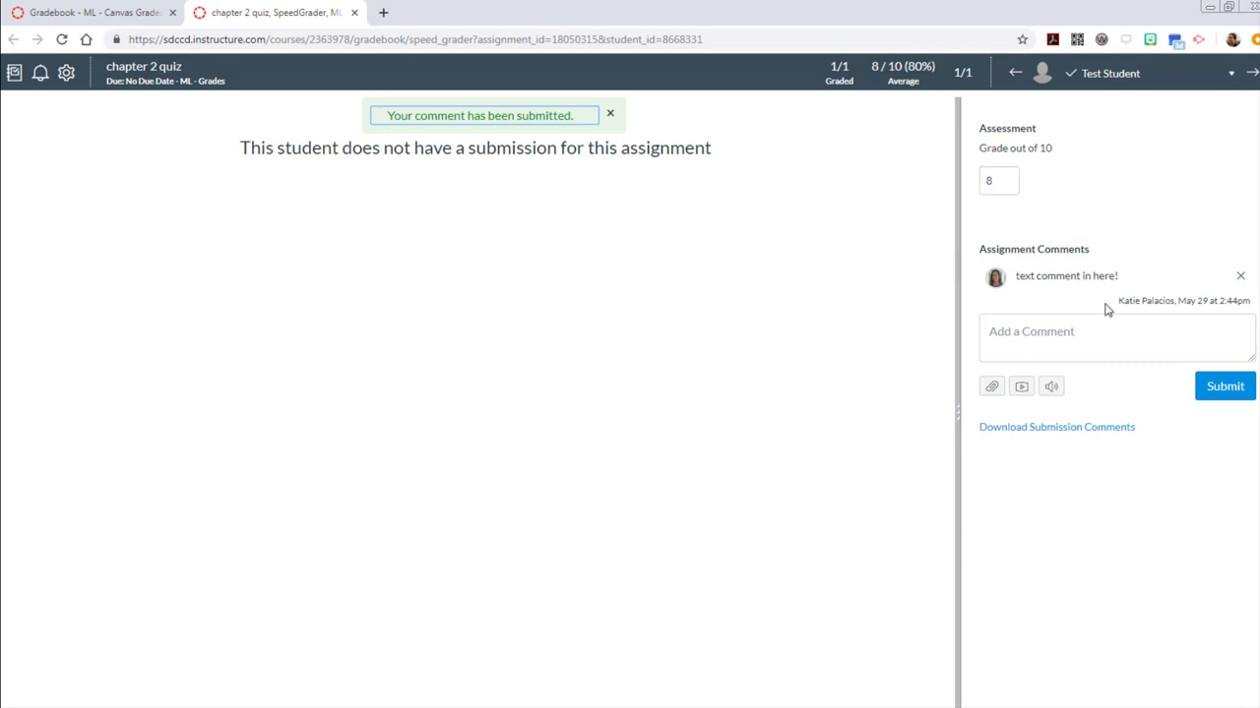
{"action": "left_click", "coordinate": [14, 75]}
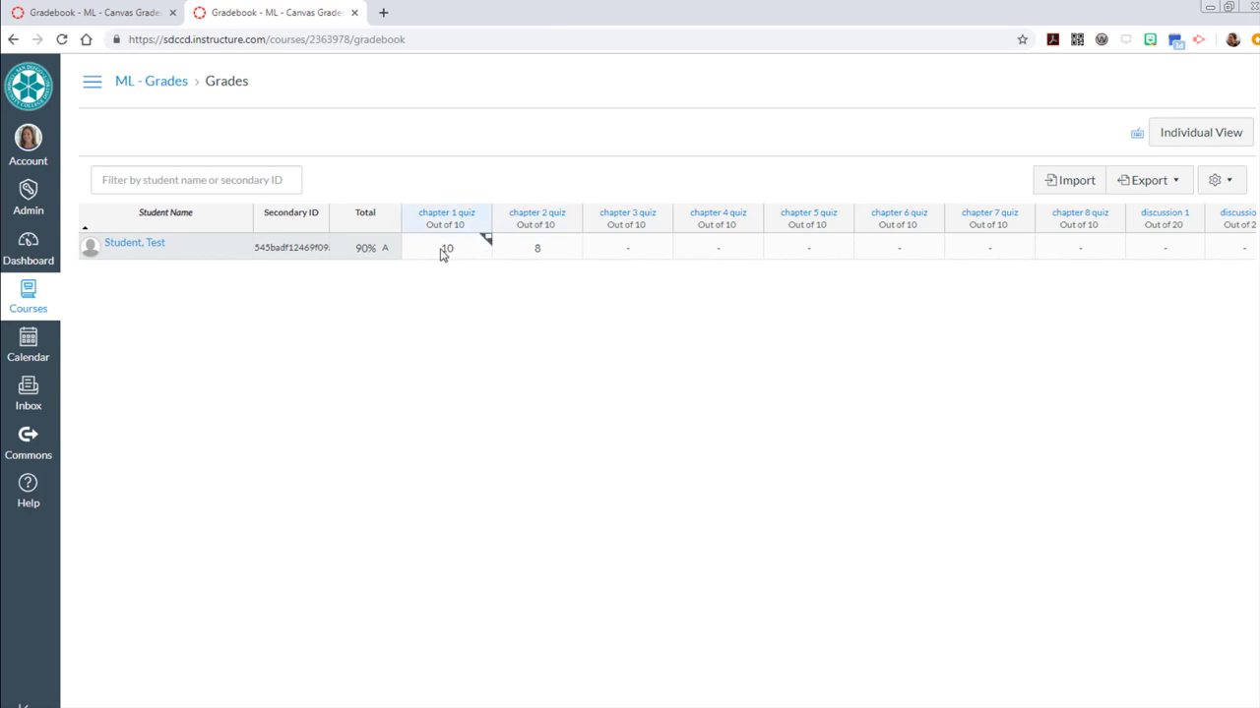
Check the course grades and the chapter 2 quiz comment in Student View, and leave Student View.
{"action": "left_click", "coordinate": [93, 85]}
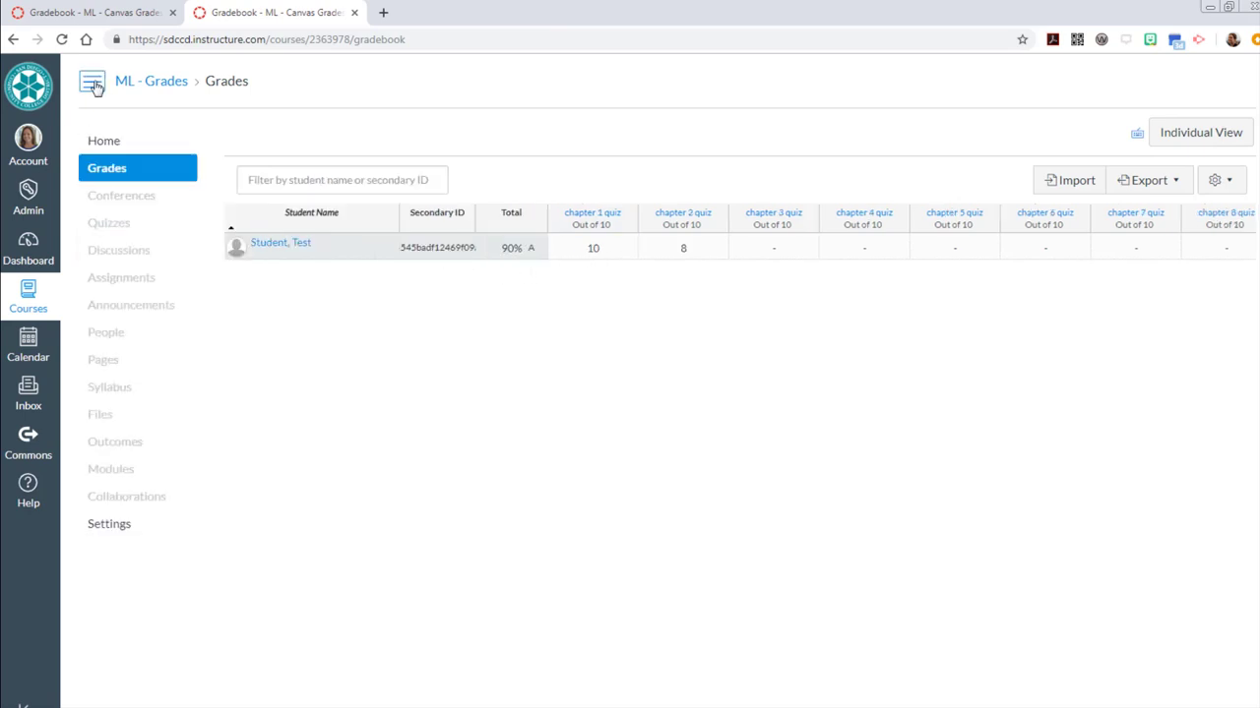
{"action": "left_click", "coordinate": [108, 144]}
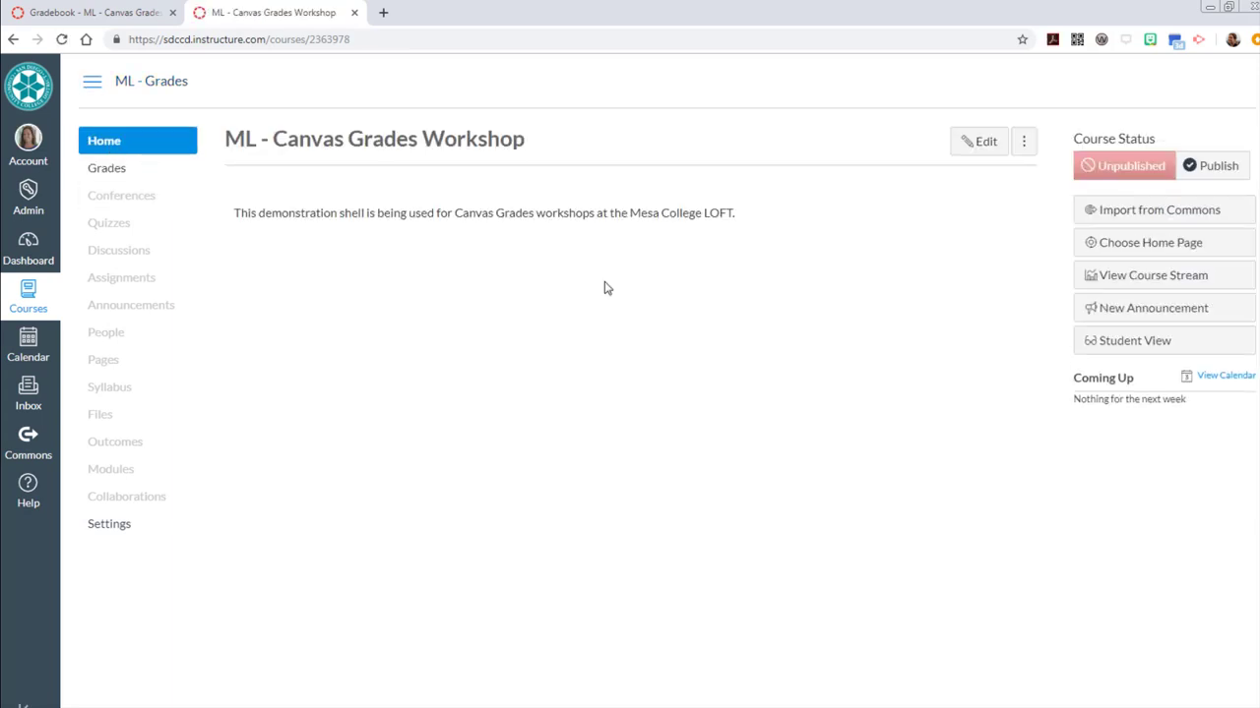
{"action": "left_click", "coordinate": [1156, 347]}
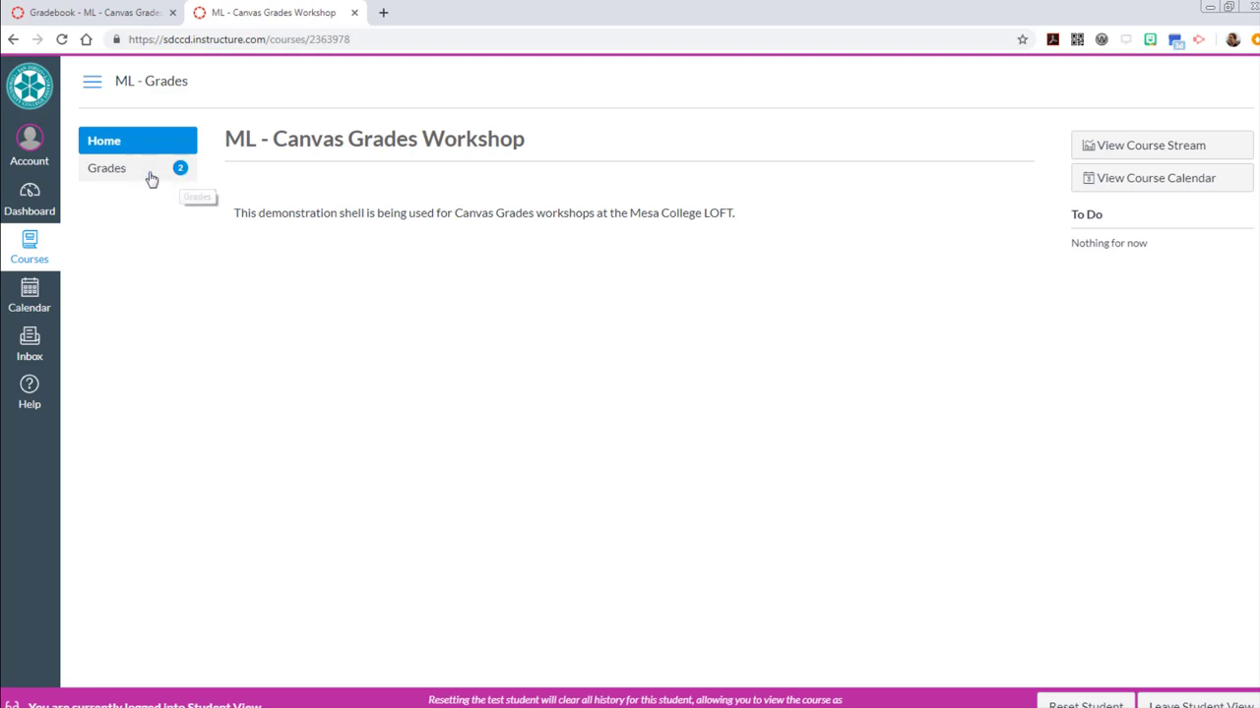
{"action": "left_click", "coordinate": [150, 177]}
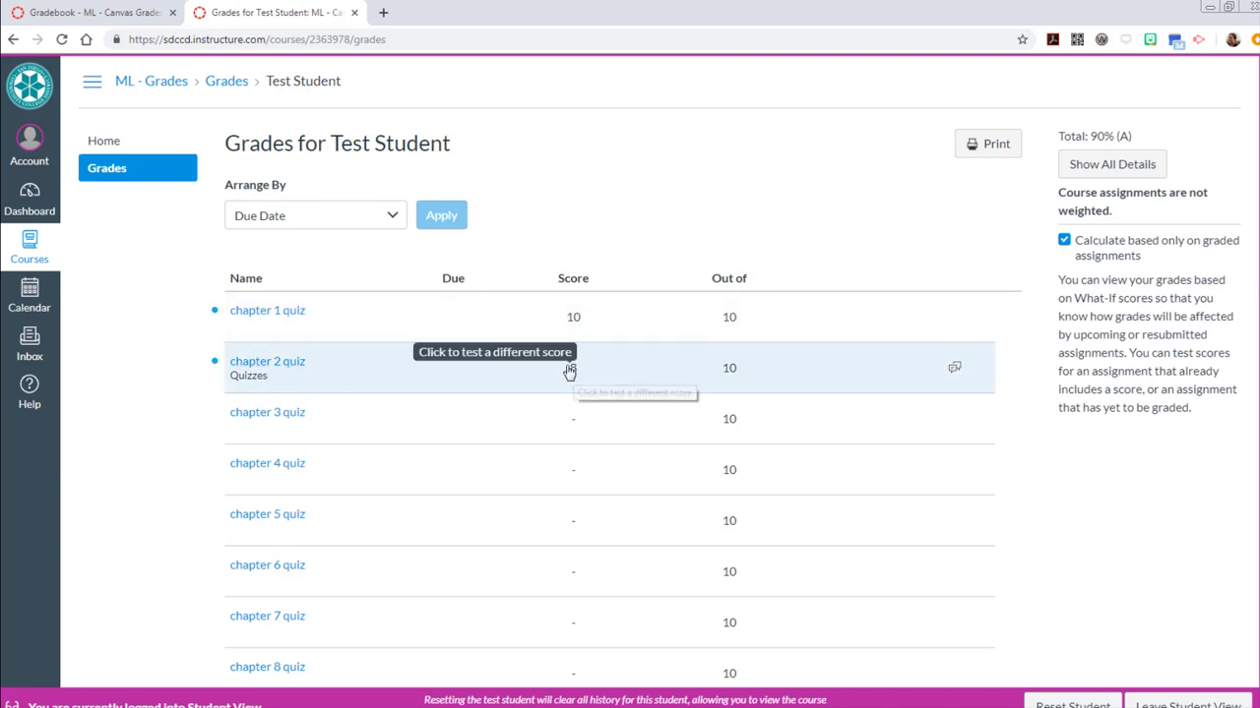
{"action": "left_click", "coordinate": [954, 369]}
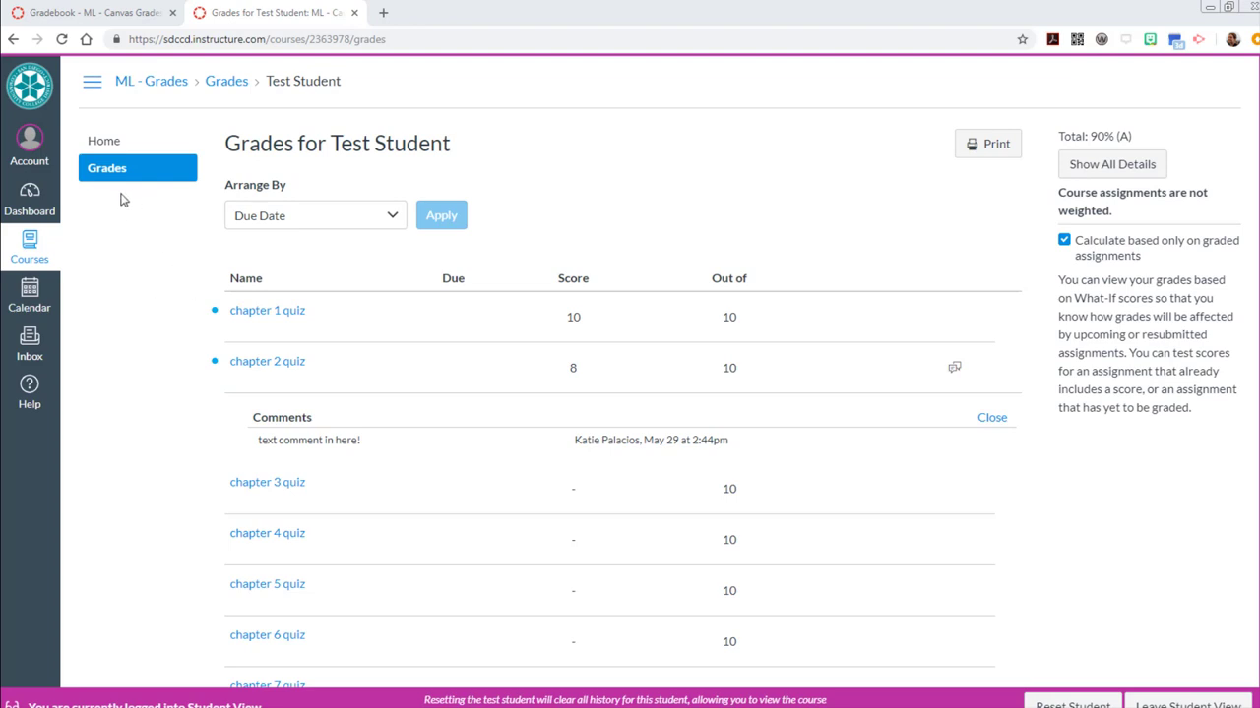
{"action": "left_click", "coordinate": [1187, 705]}
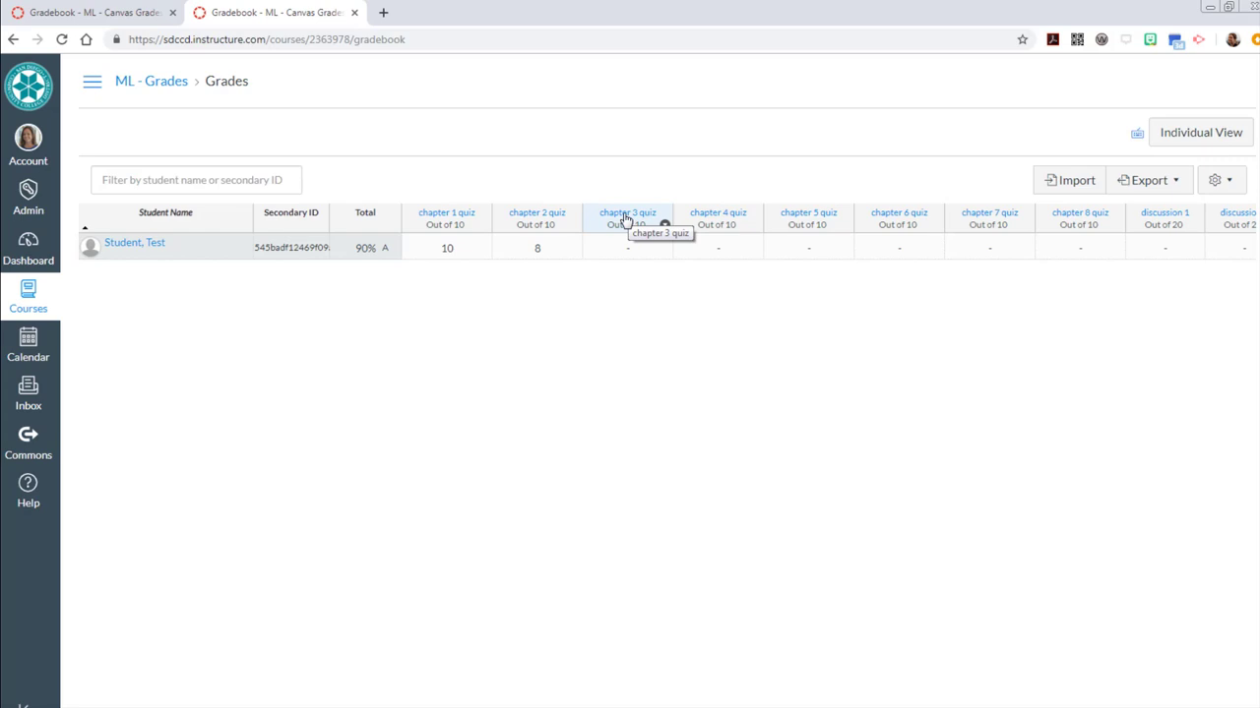
Enter a grade of 0 for the test student's chapter 3 quiz in the gradebook and check the total.
{"action": "left_click", "coordinate": [631, 252]}
{"action": "key", "text": "Tab"}
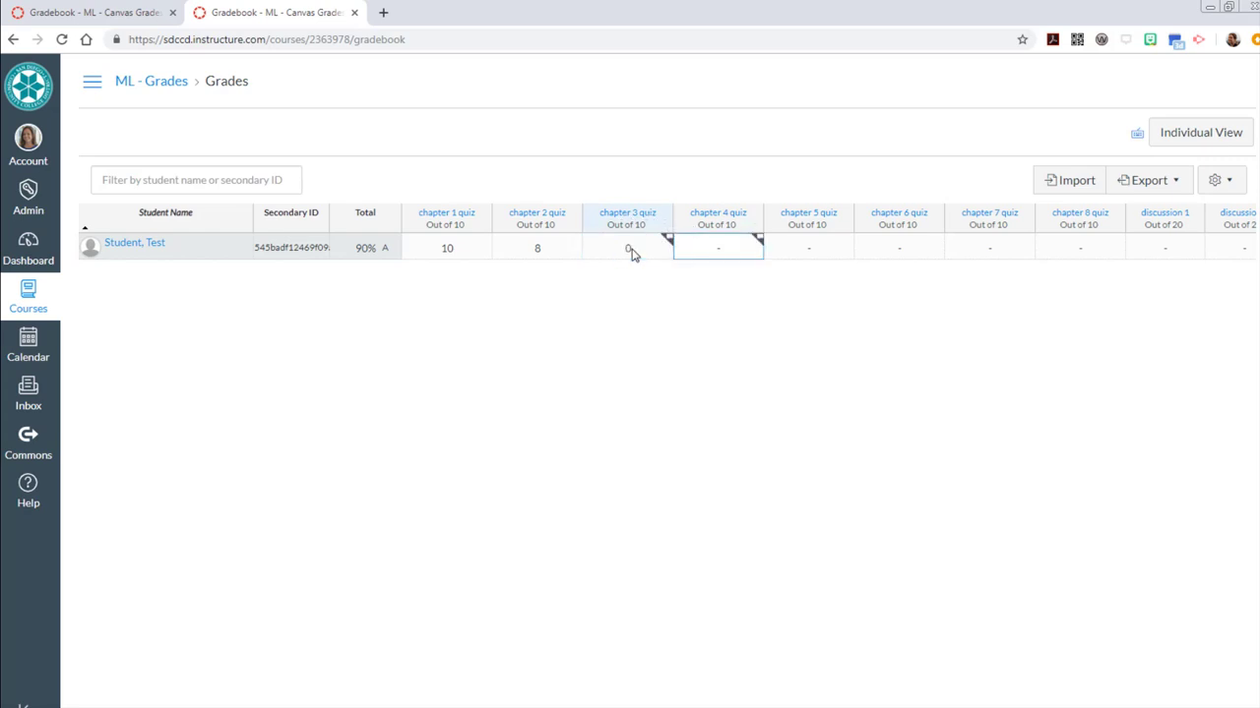
{"action": "mouse_move", "coordinate": [374, 258]}
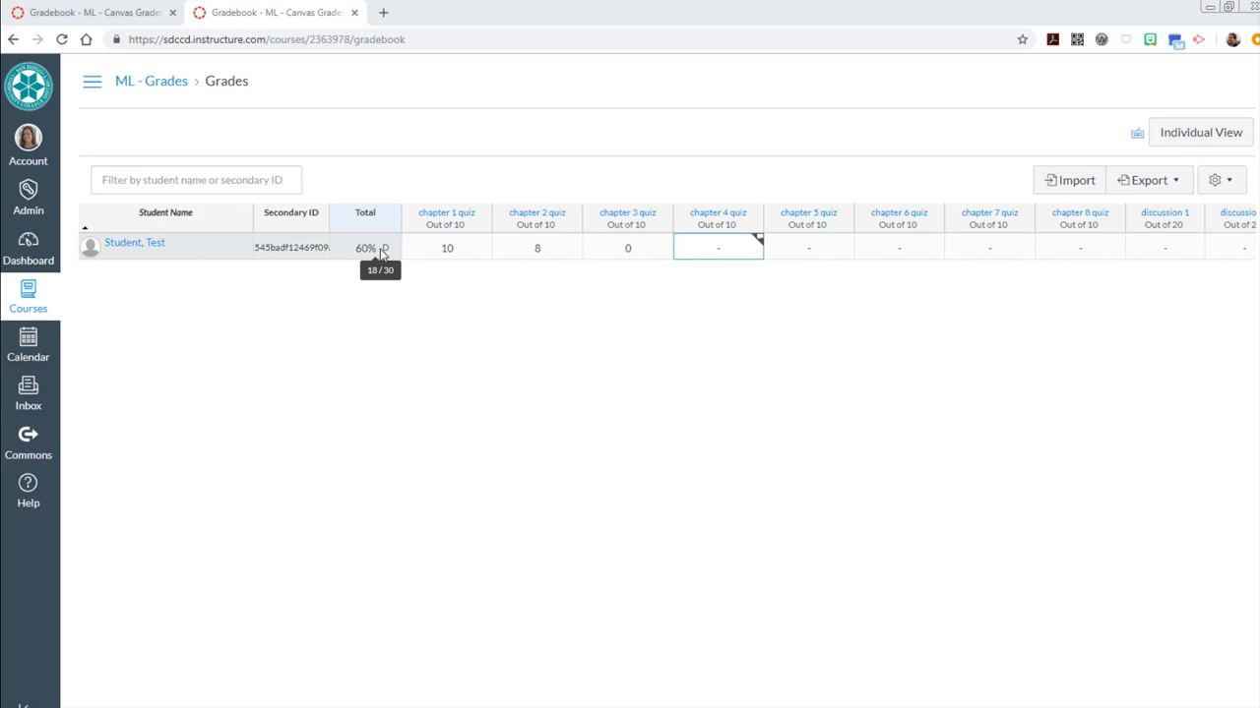
Review the course grading scheme in the course settings and select the Standard Scheme for it.
{"action": "left_click", "coordinate": [93, 84]}
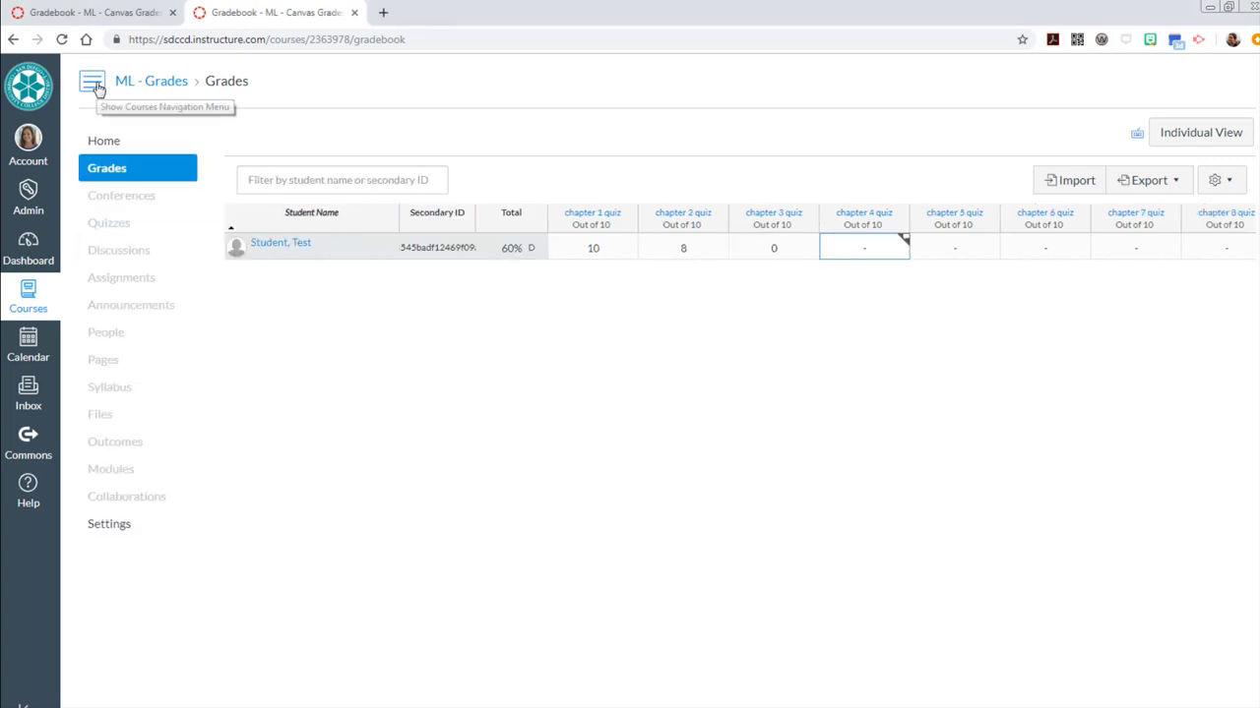
{"action": "left_click", "coordinate": [126, 523]}
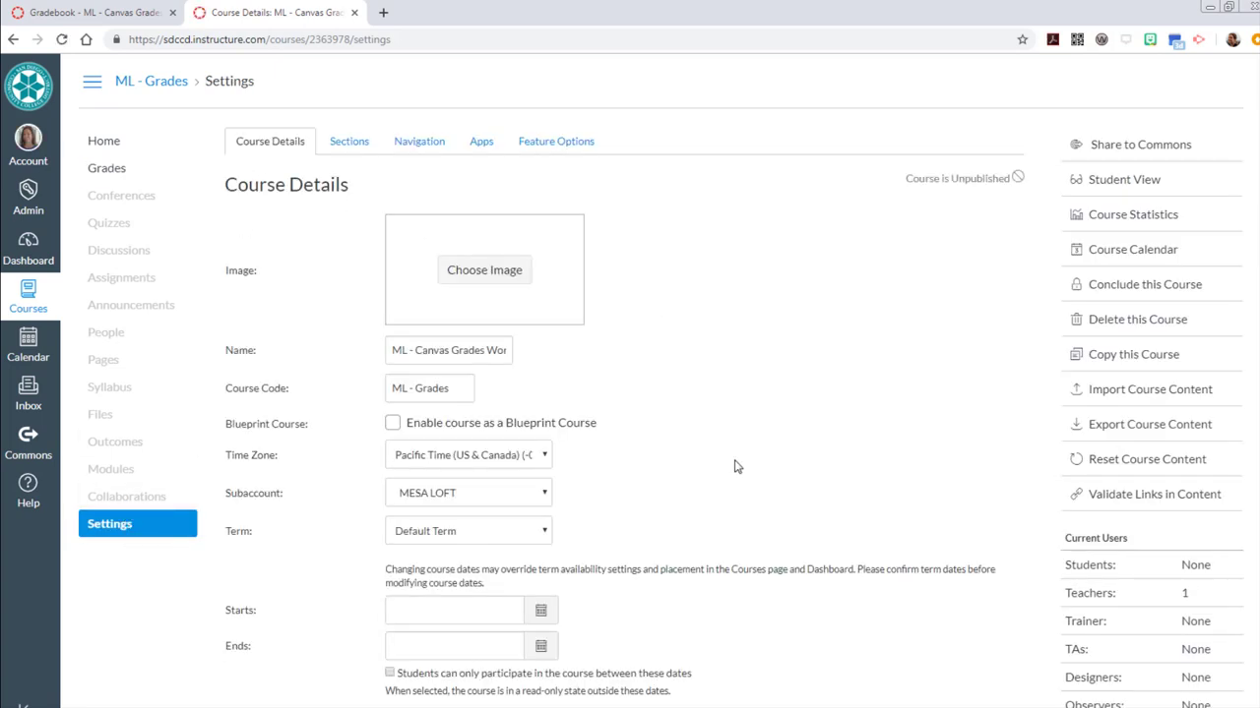
{"action": "scroll", "coordinate": [737, 464], "scroll_direction": "down", "scroll_amount": 5}
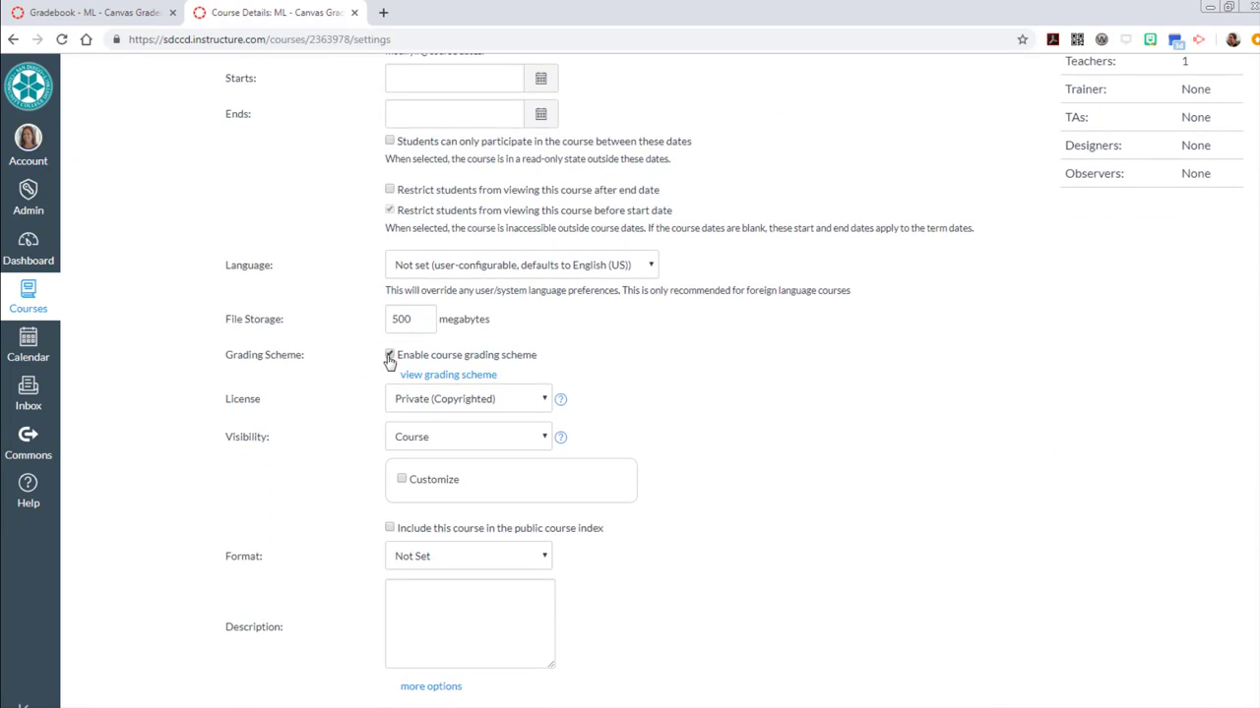
{"action": "left_click", "coordinate": [465, 380]}
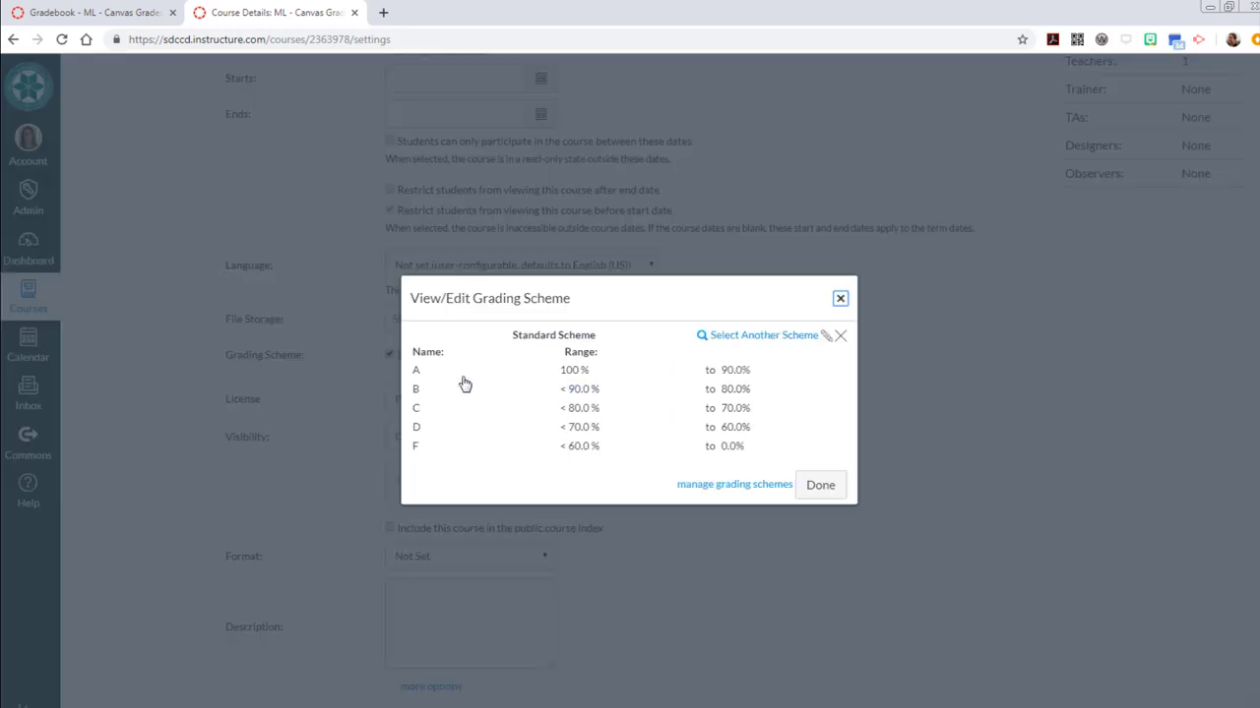
{"action": "left_click", "coordinate": [748, 339]}
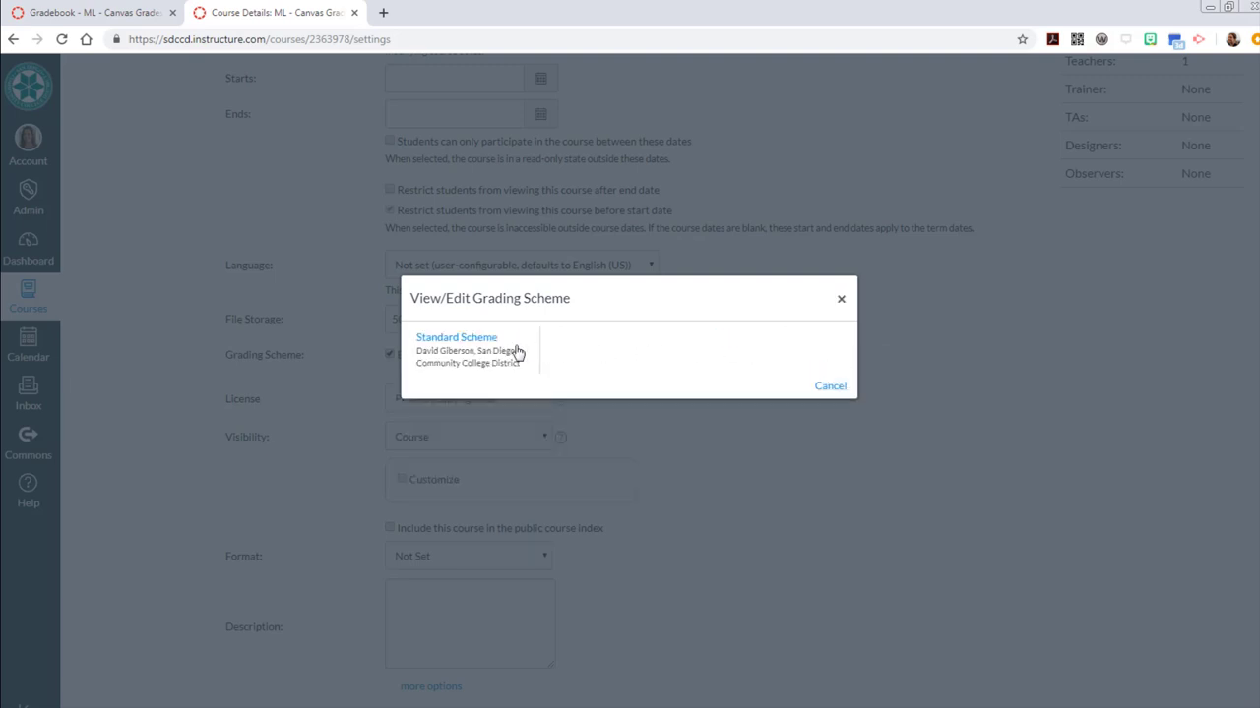
{"action": "left_click", "coordinate": [442, 340]}
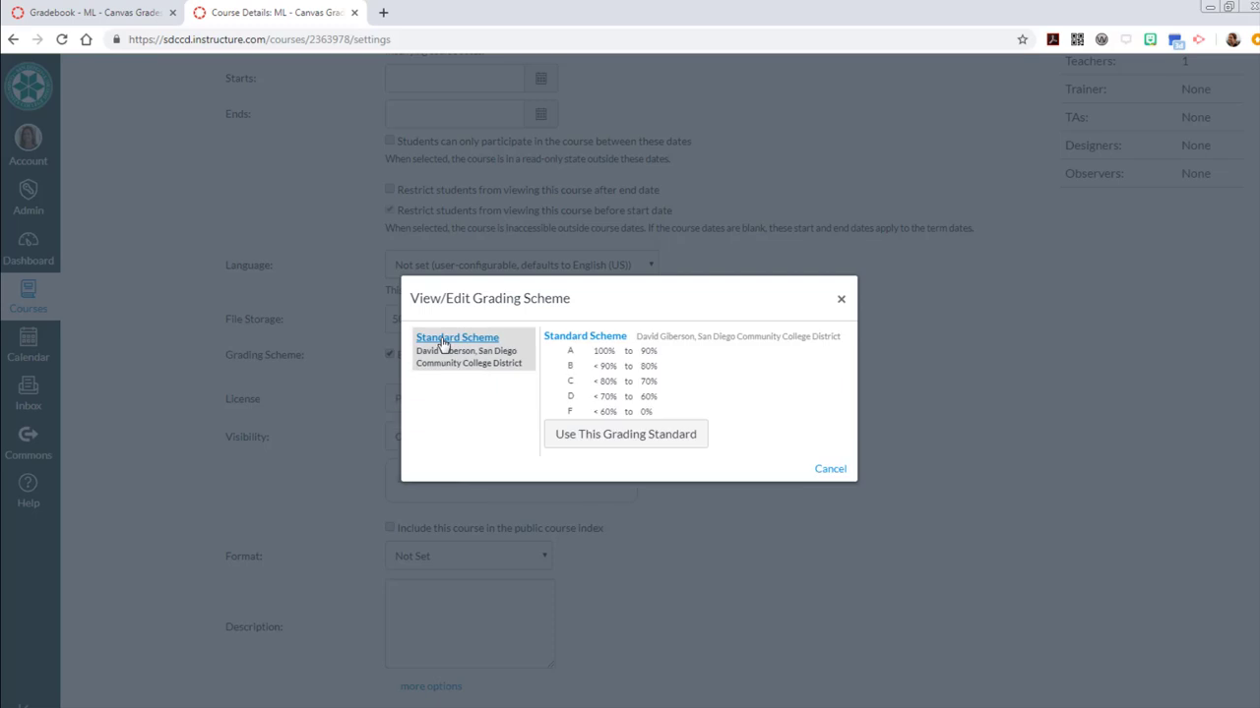
{"action": "left_click", "coordinate": [605, 442]}
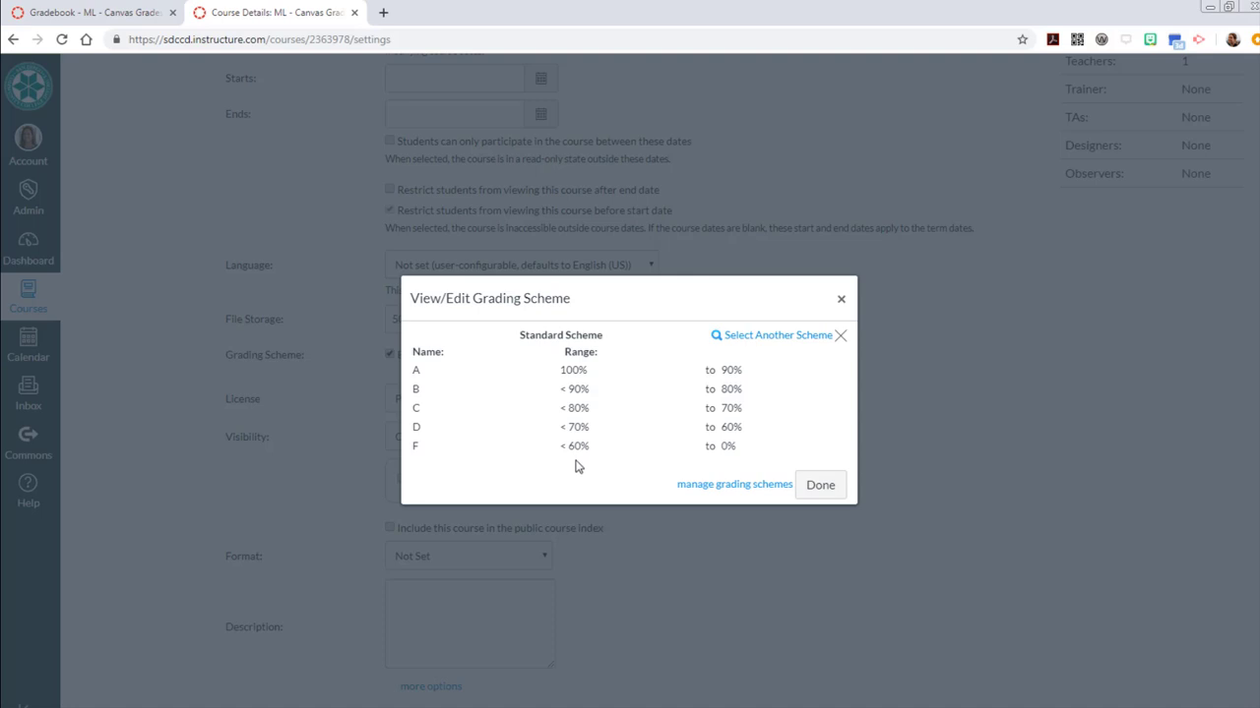
{"action": "left_click", "coordinate": [824, 488]}
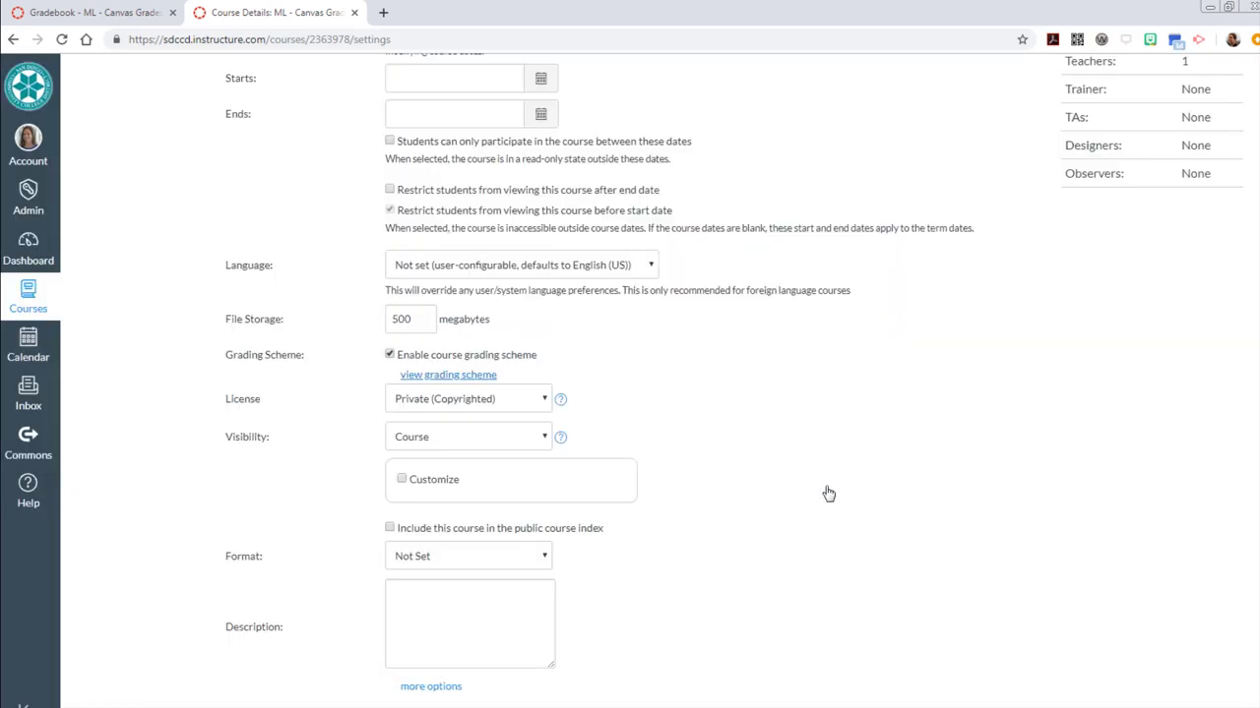
{"action": "scroll", "coordinate": [829, 493], "scroll_direction": "up", "scroll_amount": 5}
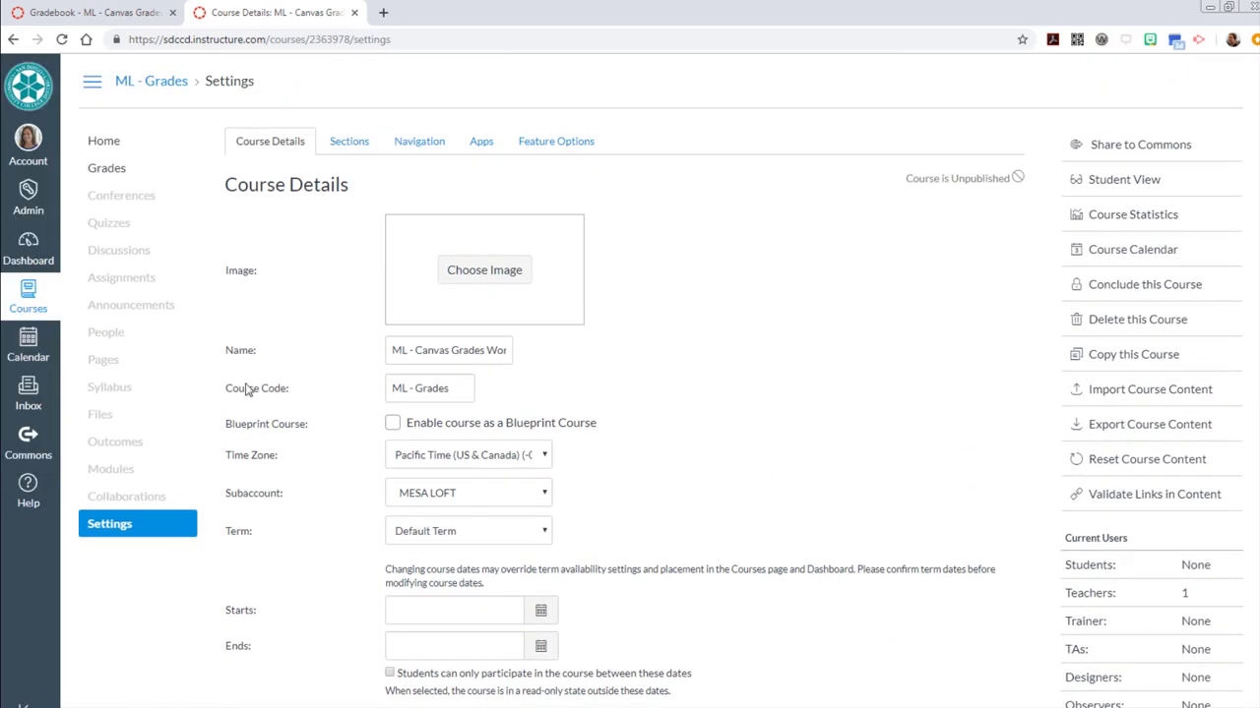
Enter grades of 10 for the test student's chapter 4 and chapter 5 quizzes in the gradebook and check the total.
{"action": "left_click", "coordinate": [106, 168]}
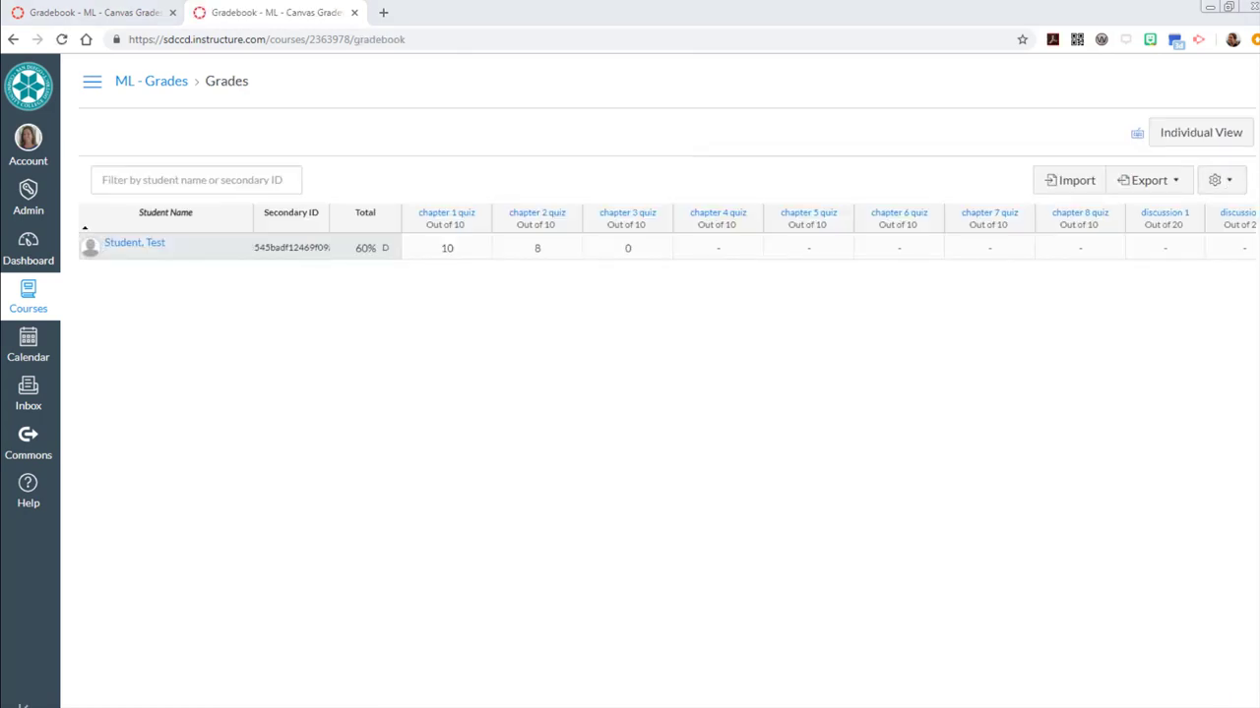
{"action": "left_click", "coordinate": [719, 251]}
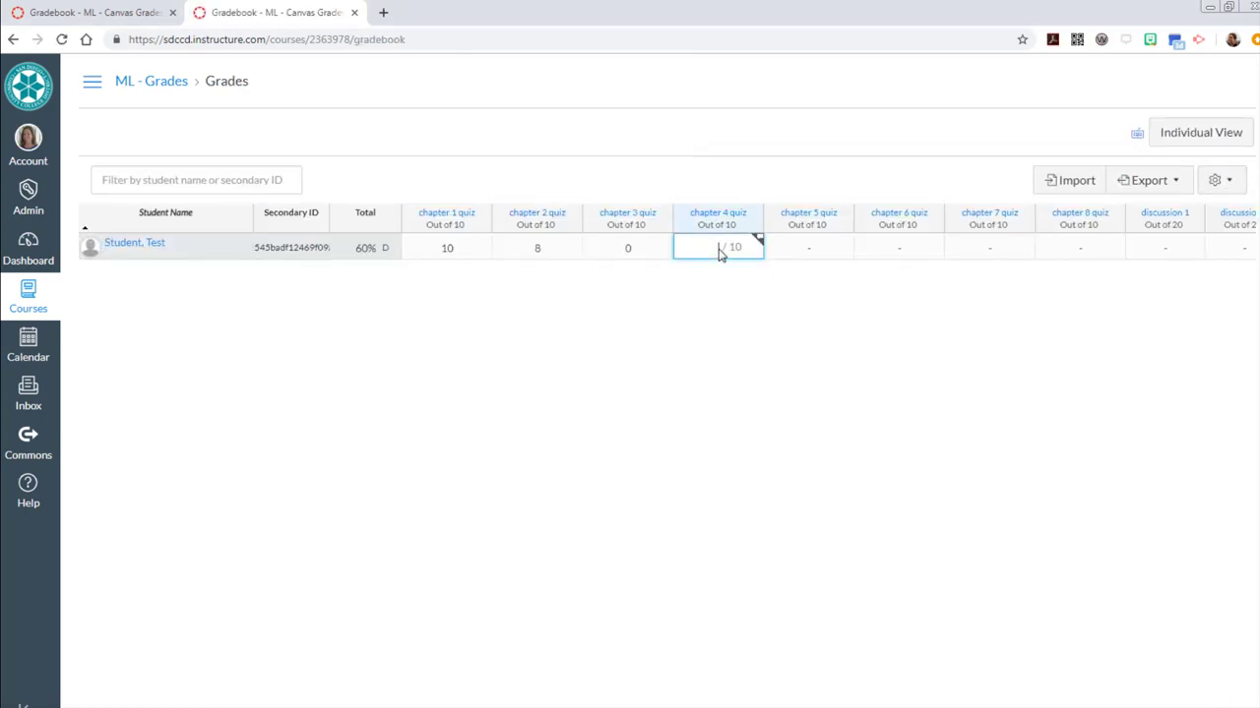
{"action": "type", "text": "10"}
{"action": "left_click", "coordinate": [804, 253]}
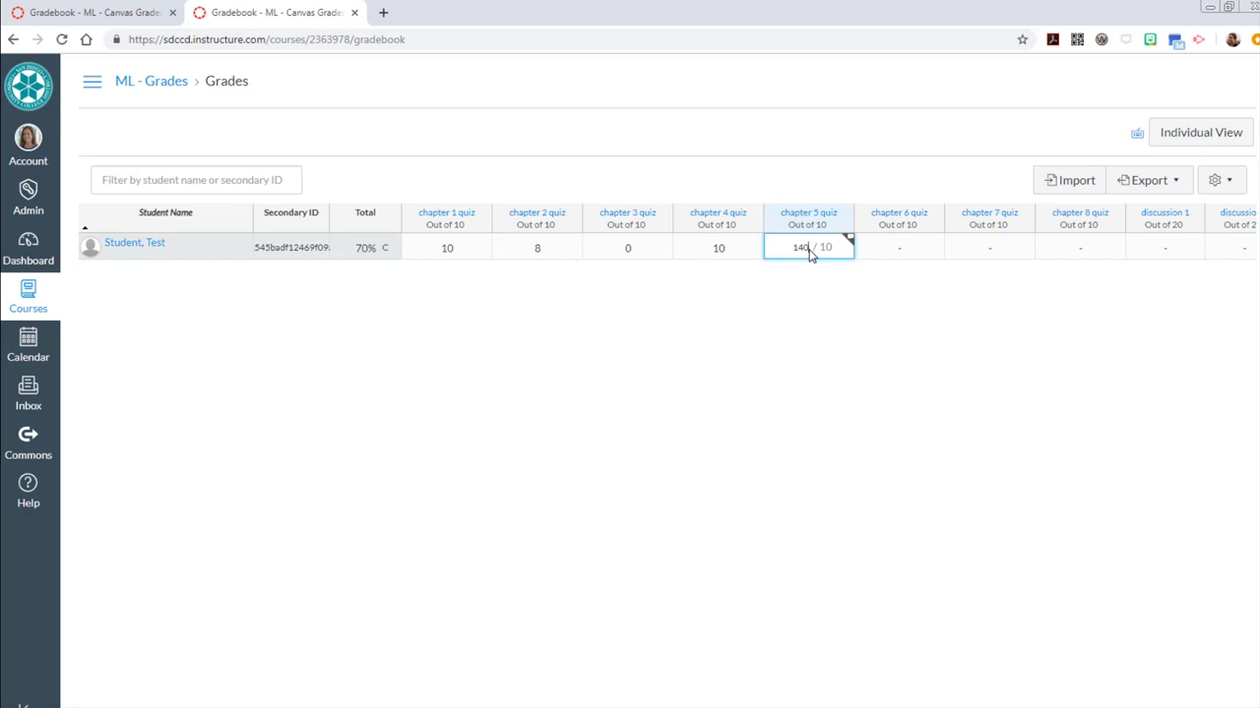
{"action": "type", "text": "140"}
{"action": "key", "text": "BackSpace"}
{"action": "key", "text": "BackSpace"}
{"action": "type", "text": "0"}
{"action": "key", "text": "Tab"}
{"action": "left_click", "coordinate": [385, 254]}
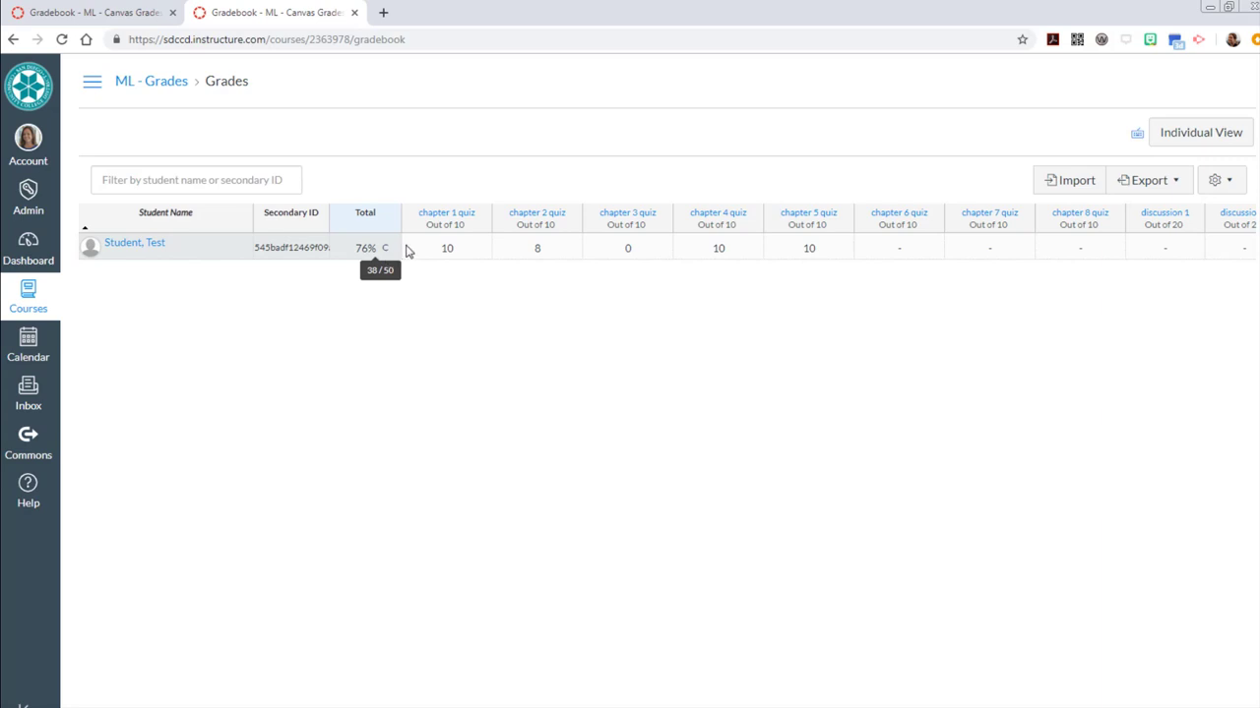
{"action": "left_click", "coordinate": [407, 250]}
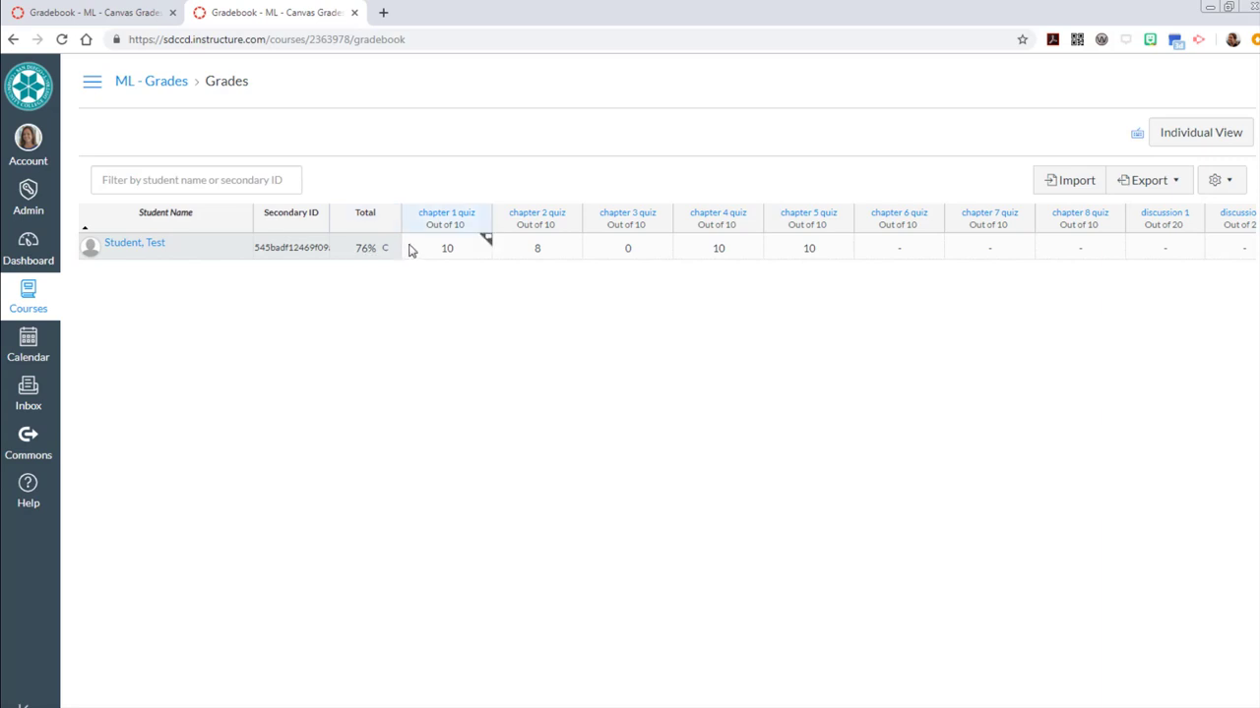
{"action": "left_click", "coordinate": [384, 248]}
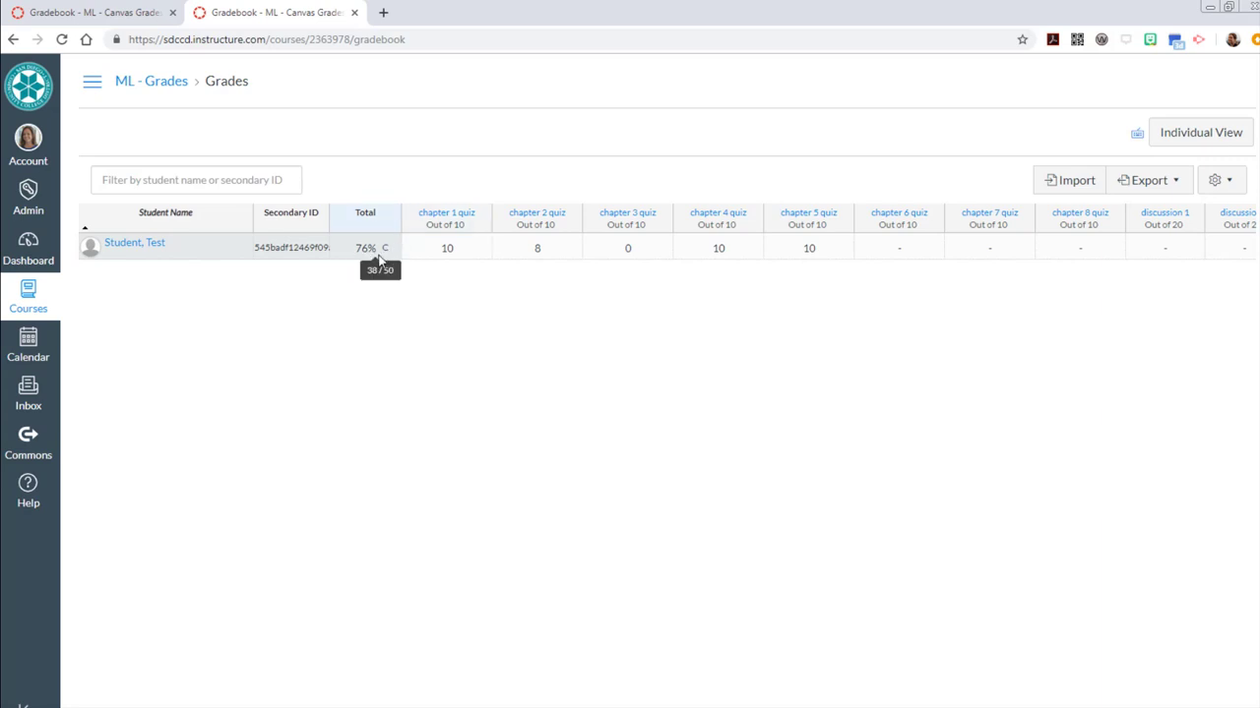
Open the course's assignments list.
{"action": "left_click", "coordinate": [92, 88]}
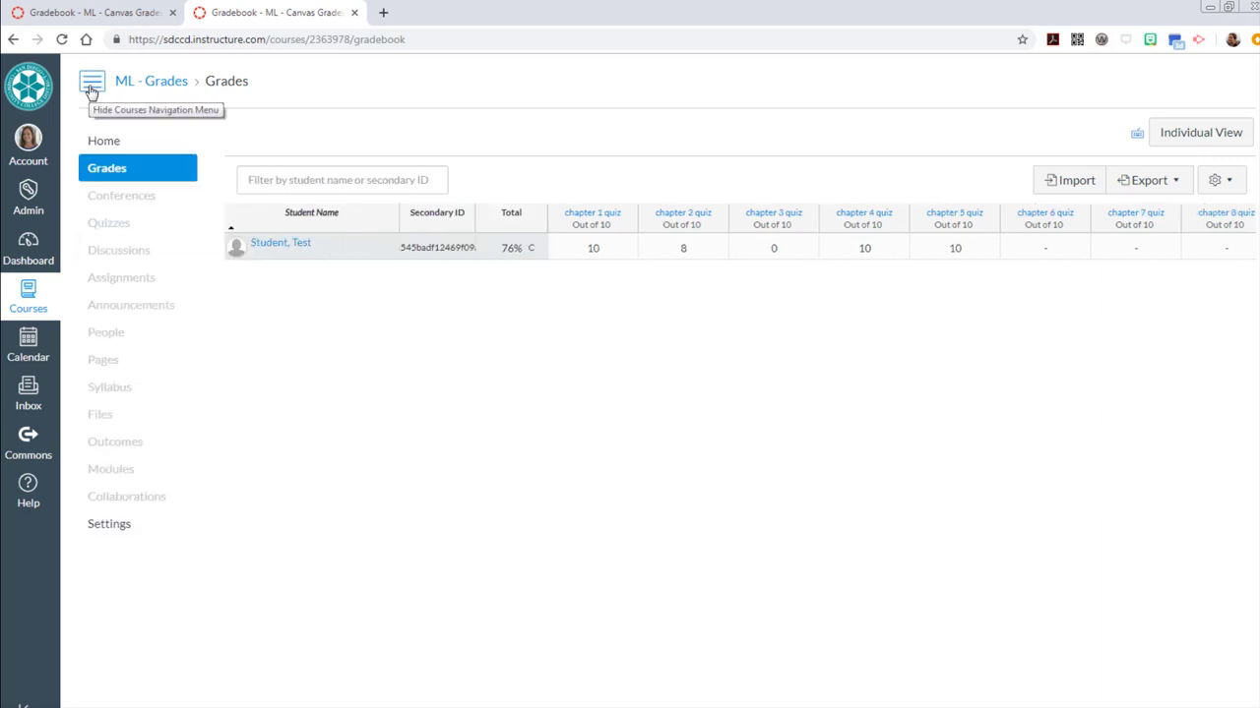
{"action": "left_click", "coordinate": [129, 281]}
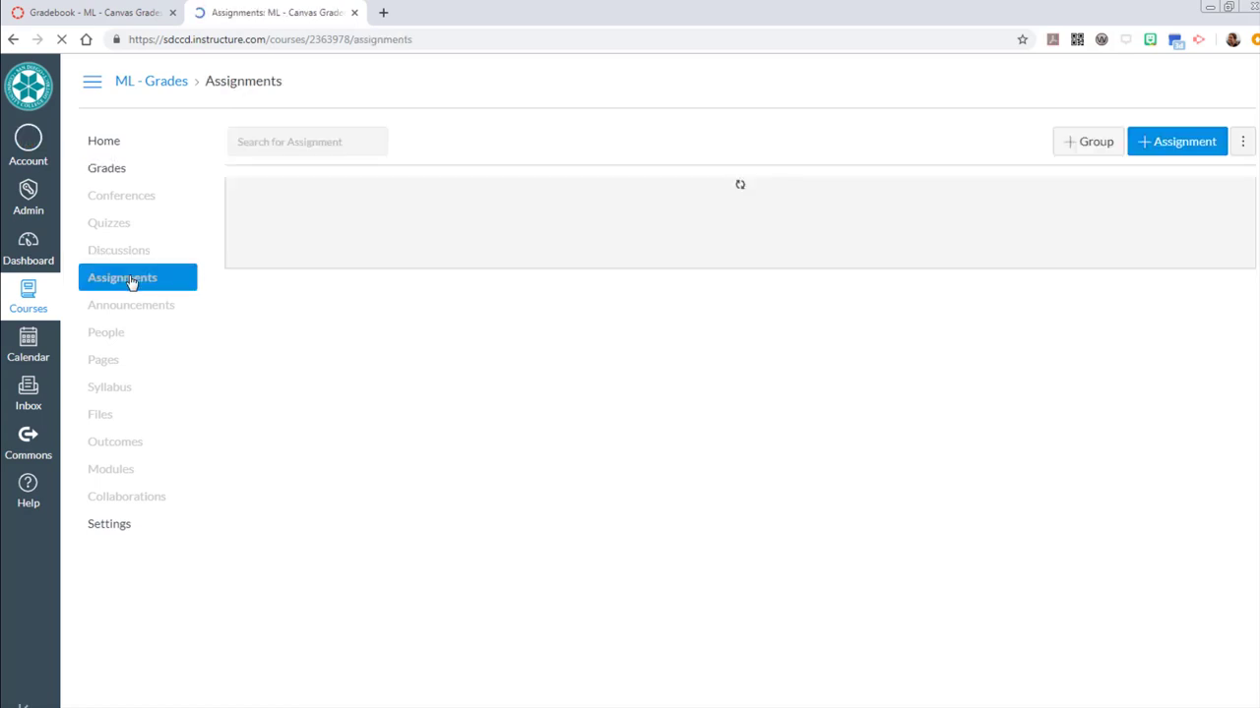